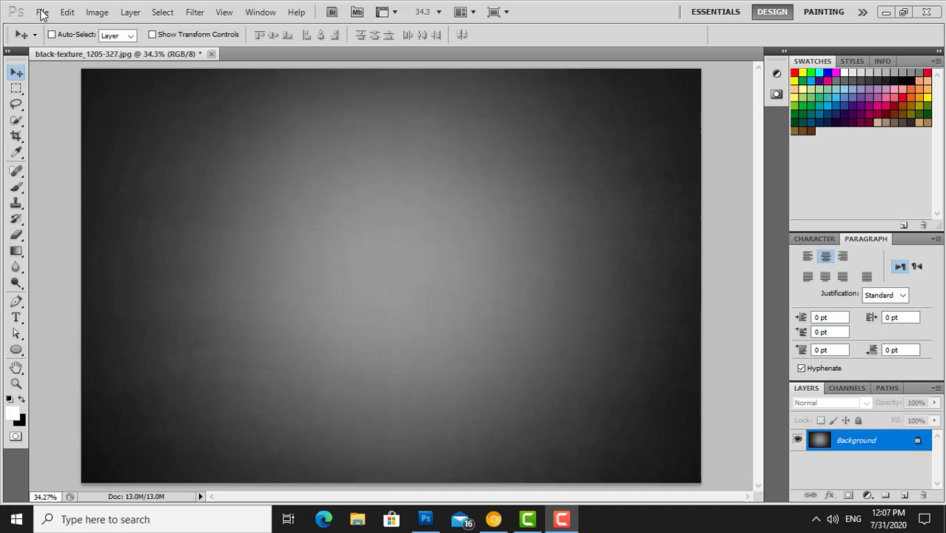
Place the Jaguar logo on the dark texture and scale it down to about 14.81%.
left_click(42, 13)
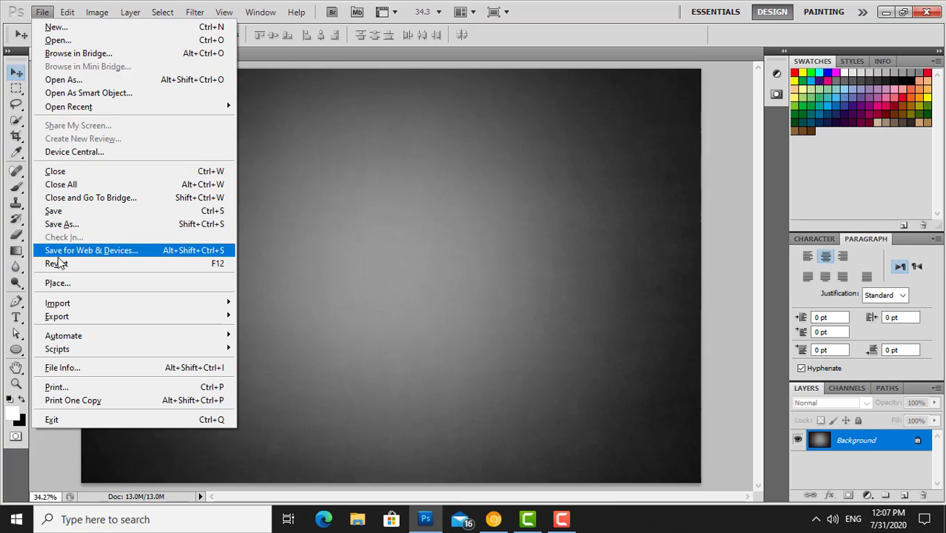
left_click(58, 283)
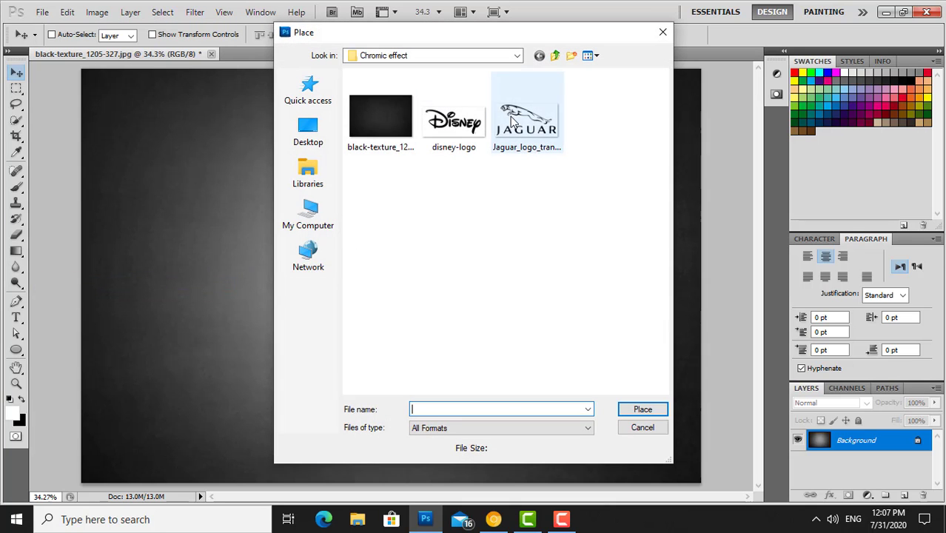
double_click(522, 119)
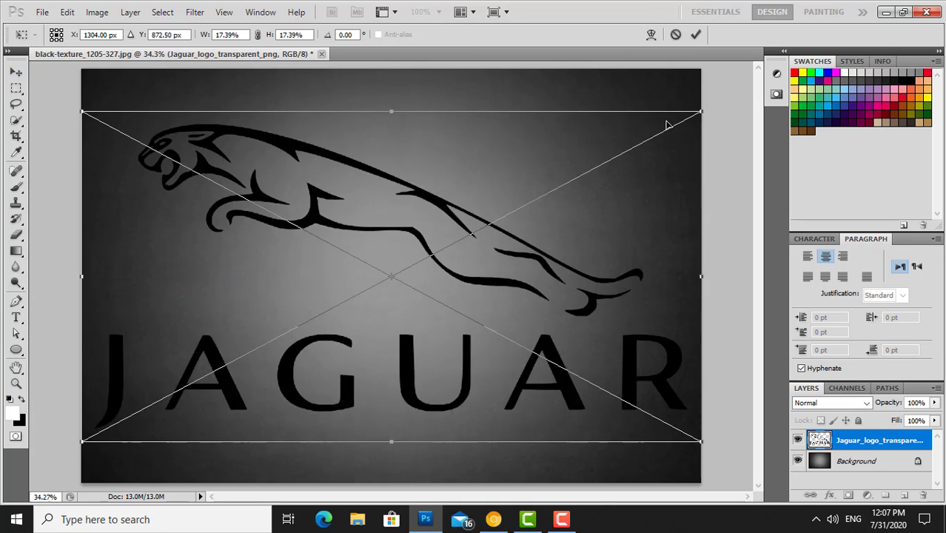
left_click_drag(701, 114, 665, 155)
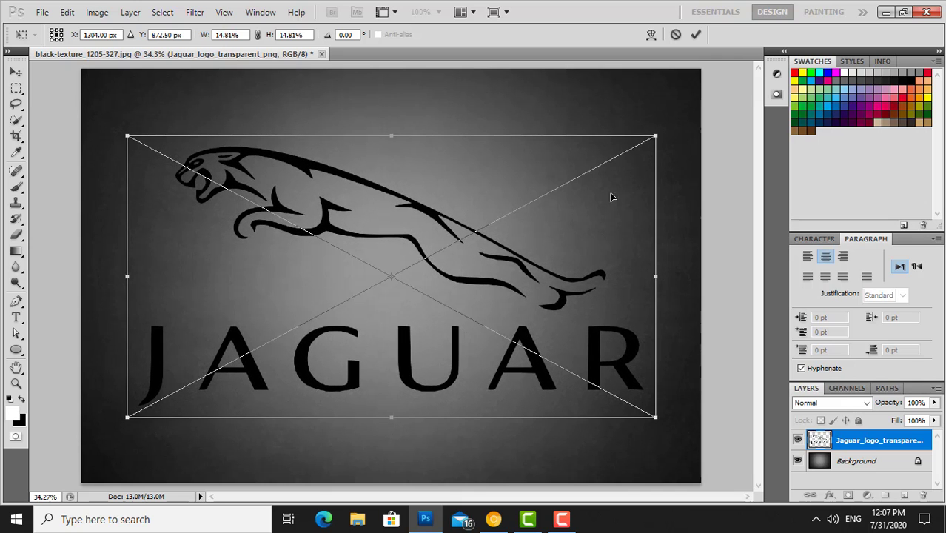
key("Return")
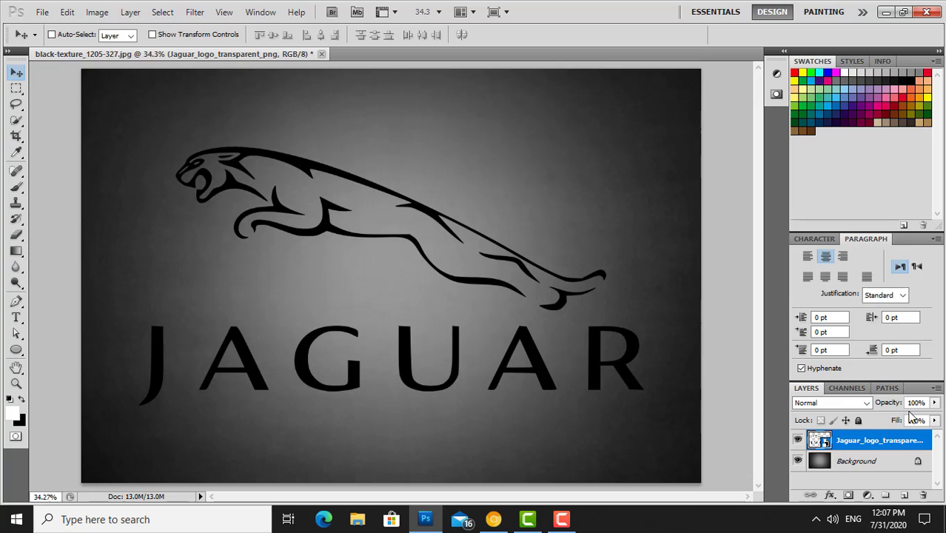
Bring up Blending Options for the Jaguar logo layer.
right_click(884, 442)
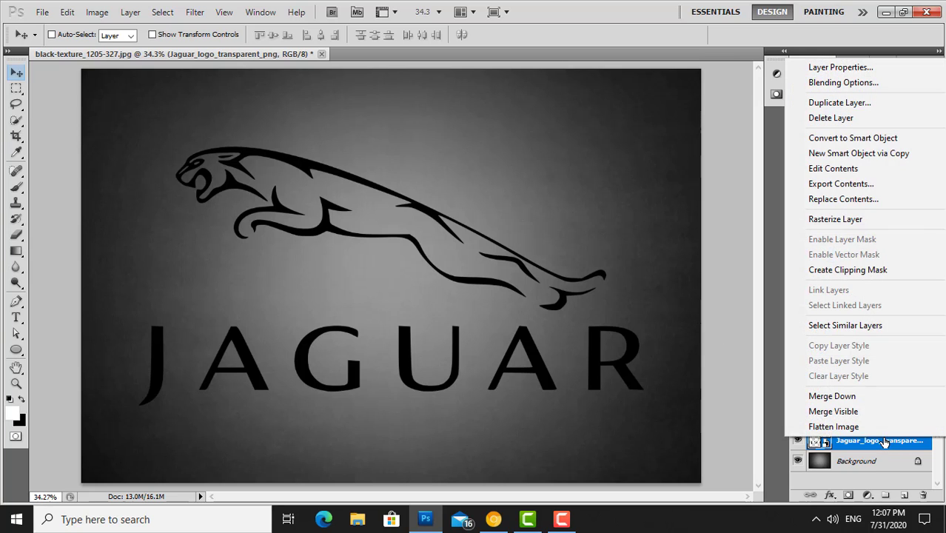
left_click(751, 117)
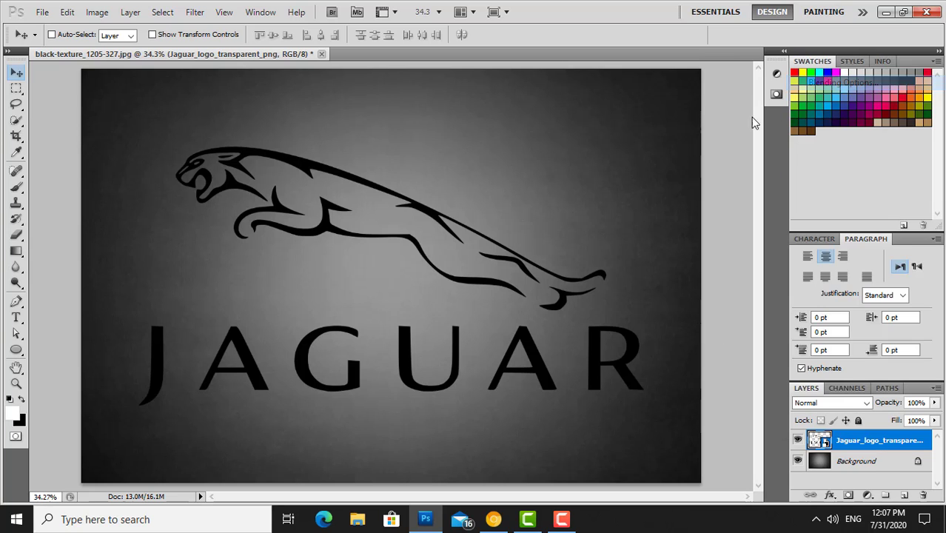
key("h")
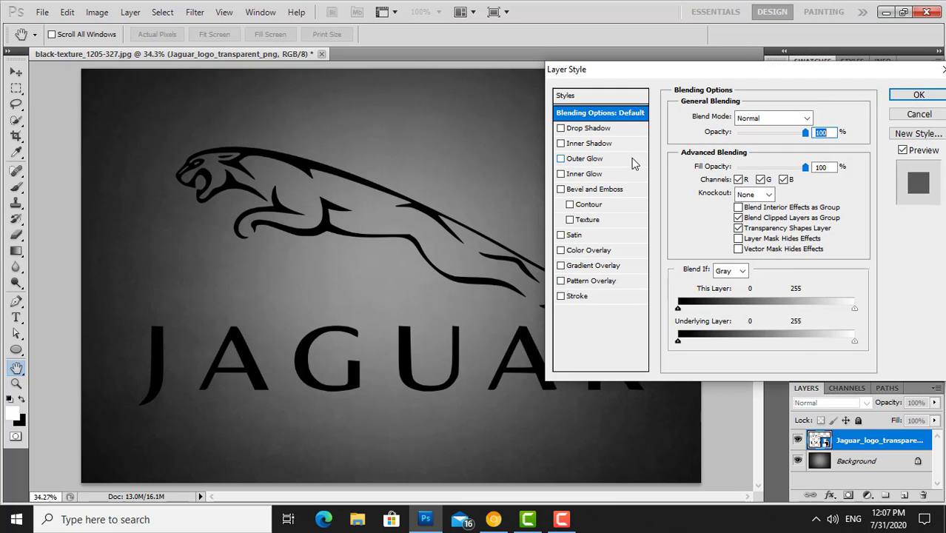
key("alt+Tab")
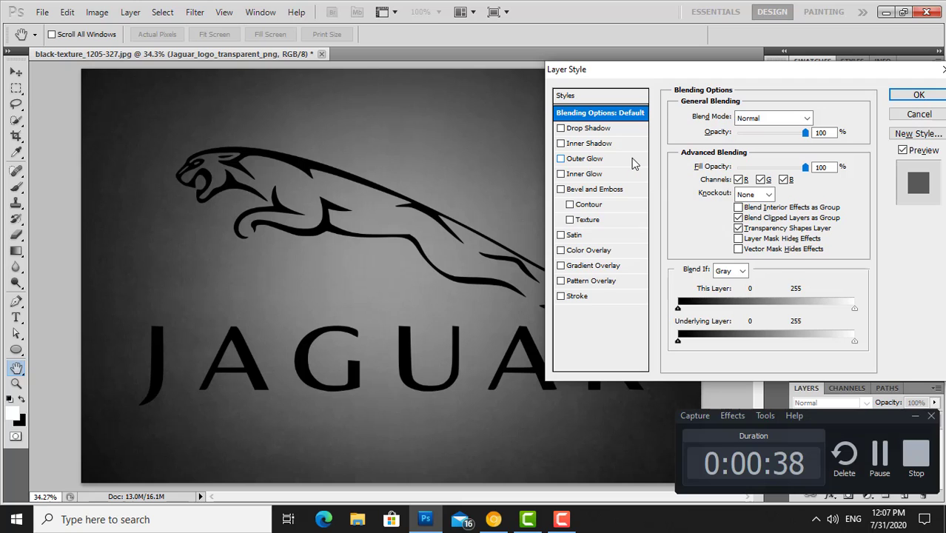
Add a Color Overlay to the logo in light grey, hex b2b2b2.
left_click(593, 251)
left_click(812, 119)
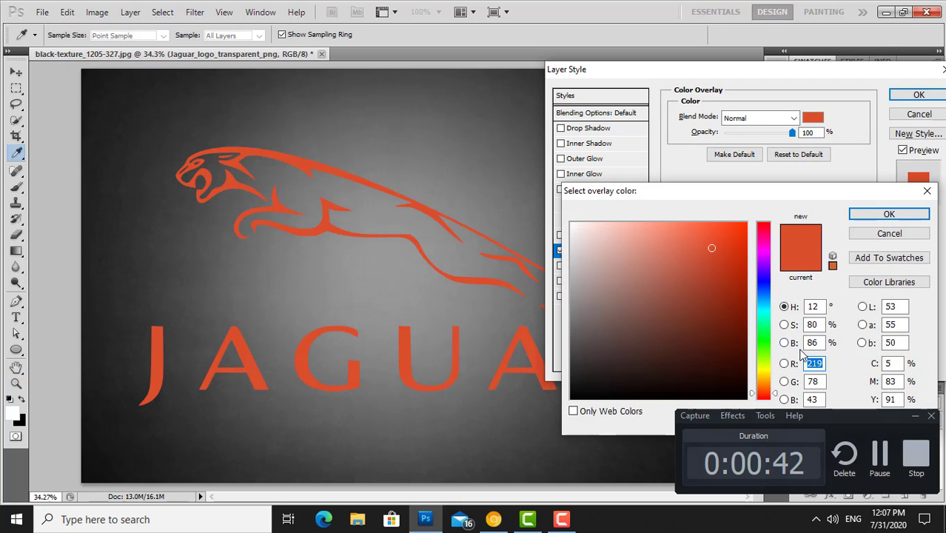
double_click(812, 343)
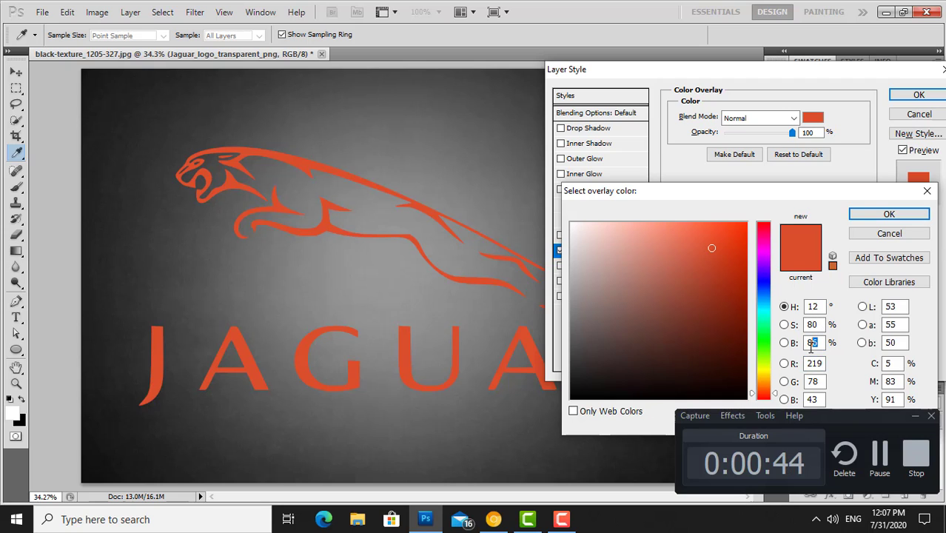
type("870")
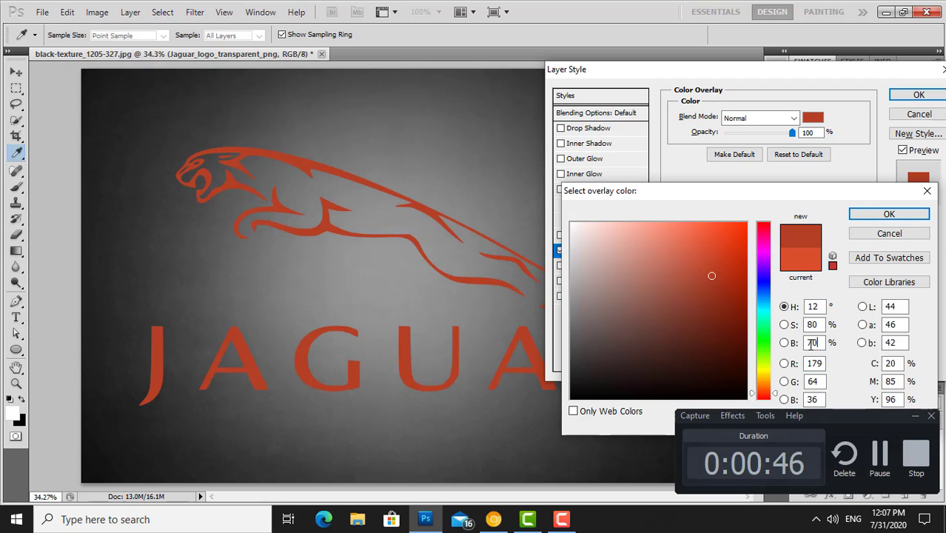
left_click(915, 416)
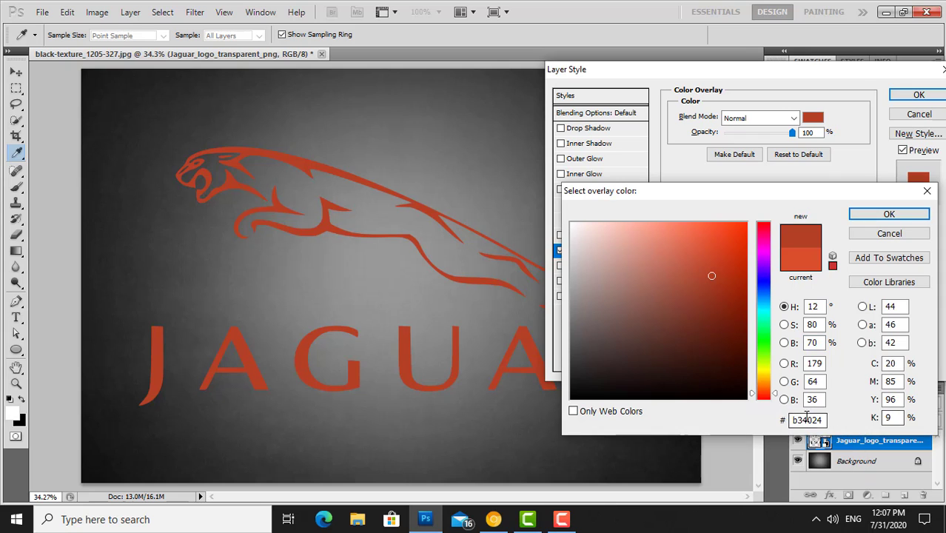
double_click(808, 419)
type("b")
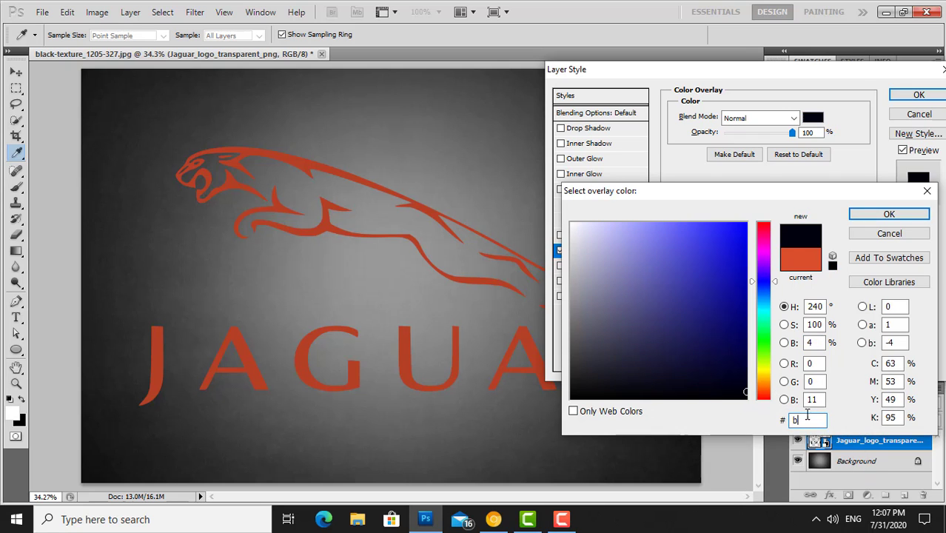
type("2b")
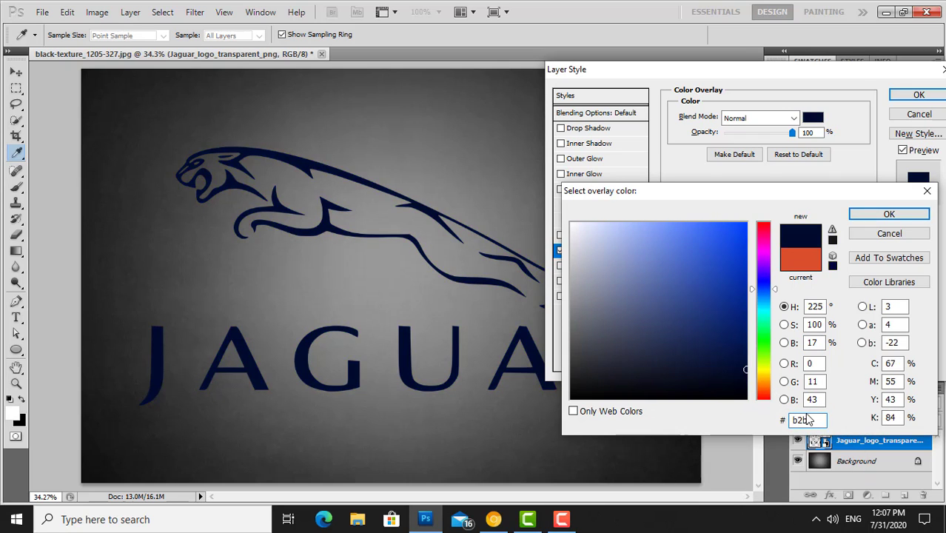
type("2b2")
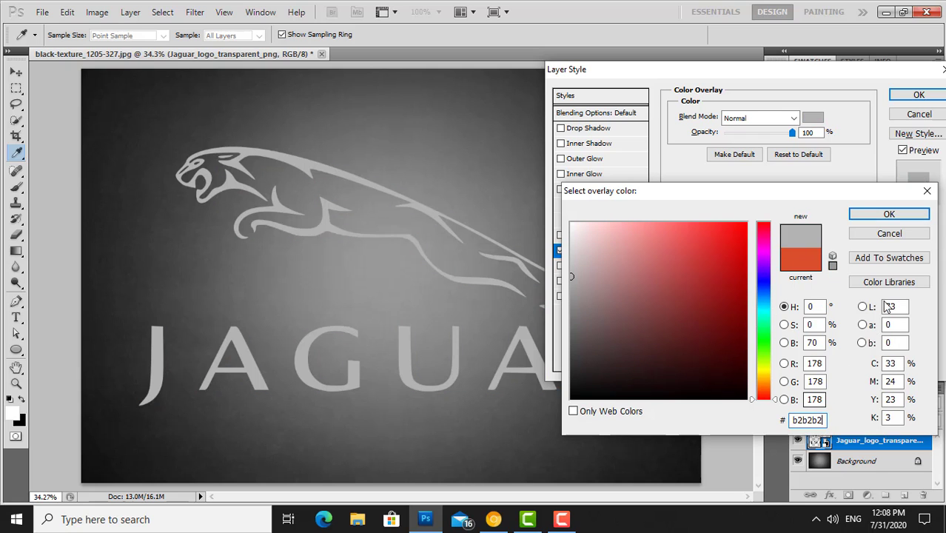
left_click(891, 214)
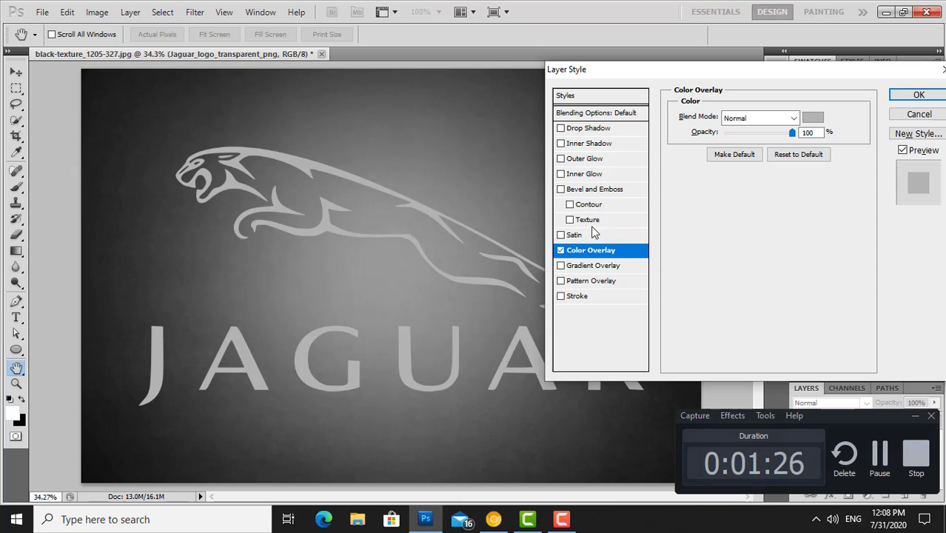
Add Bevel and Emboss with depth 600%, size 40 px, soften 5 px, no global light, then apply the styles.
left_click(585, 190)
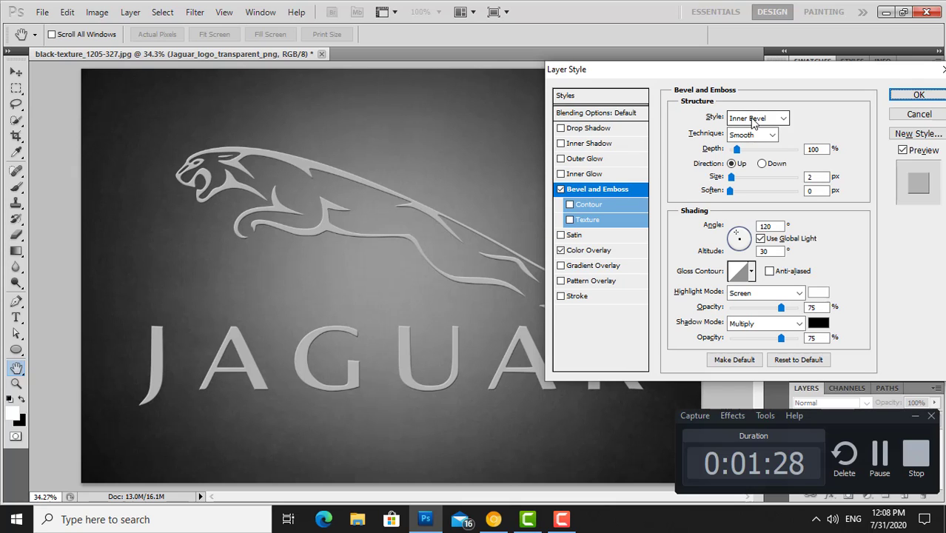
left_click_drag(737, 149, 730, 149)
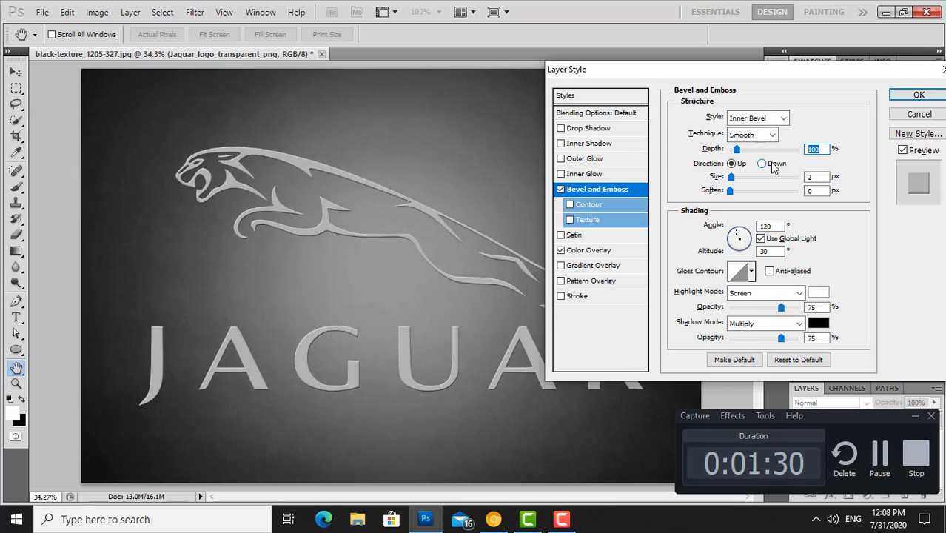
type("600")
key("Tab")
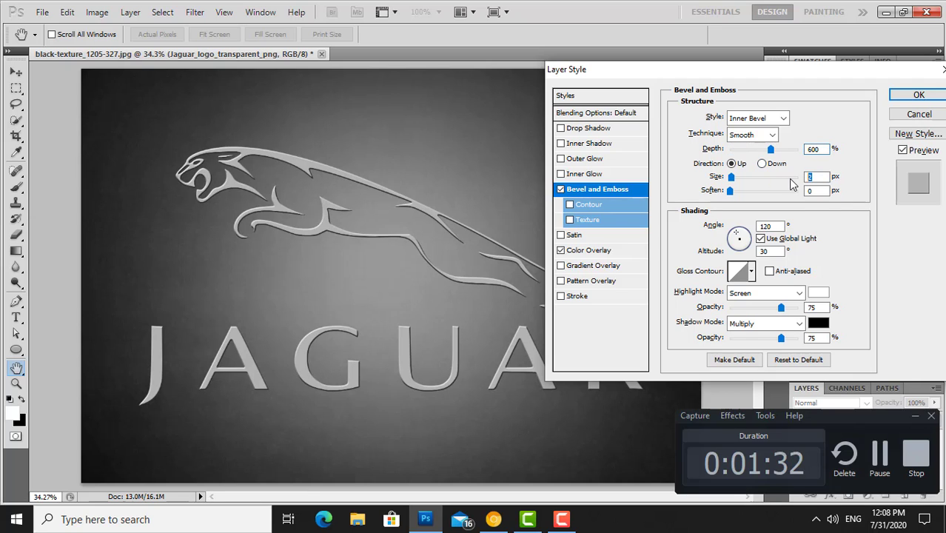
type("40")
key("Tab")
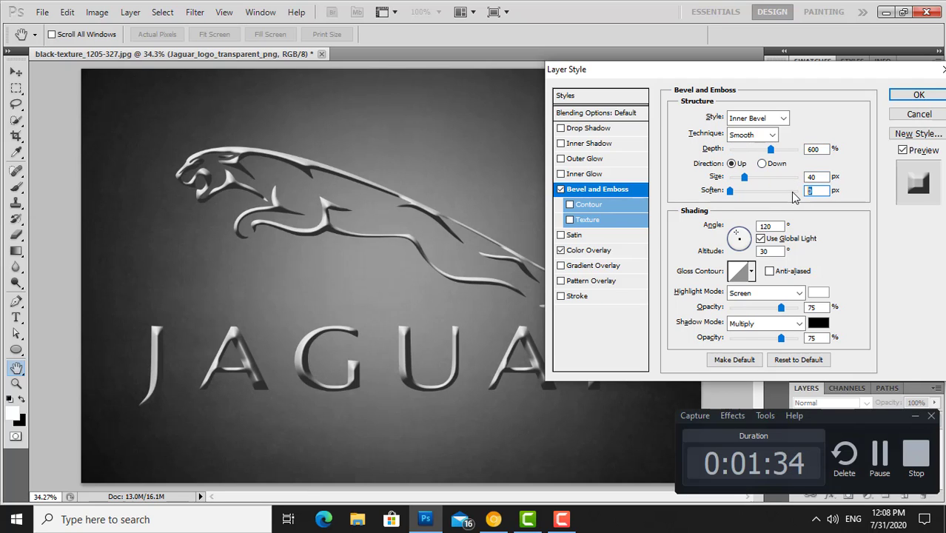
type("5")
left_click(787, 239)
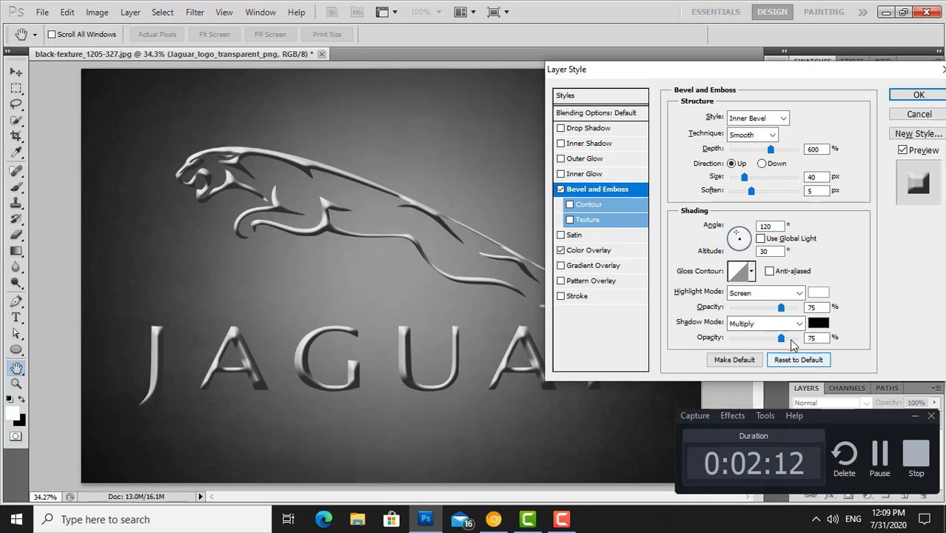
left_click(909, 98)
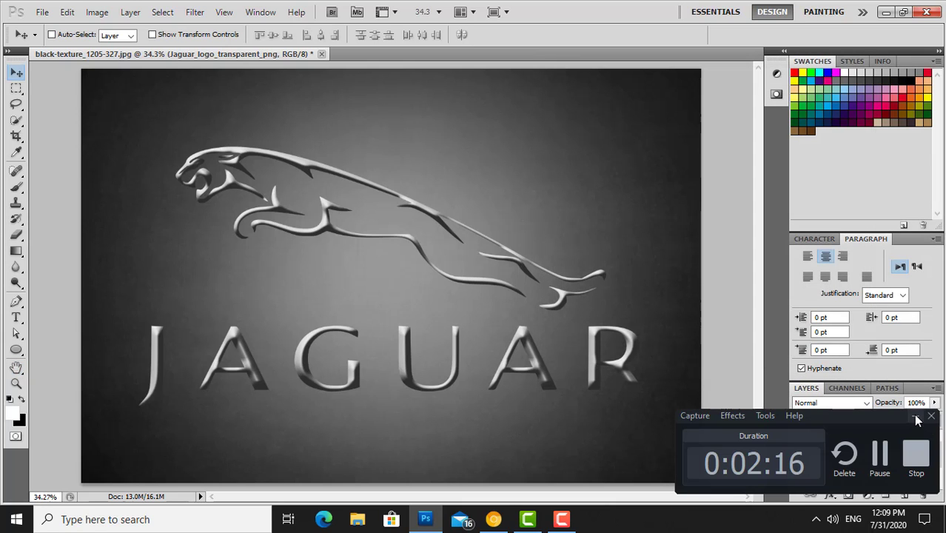
left_click(915, 416)
Convert the styled logo layer to a smart object and reopen its Layer Style.
right_click(864, 442)
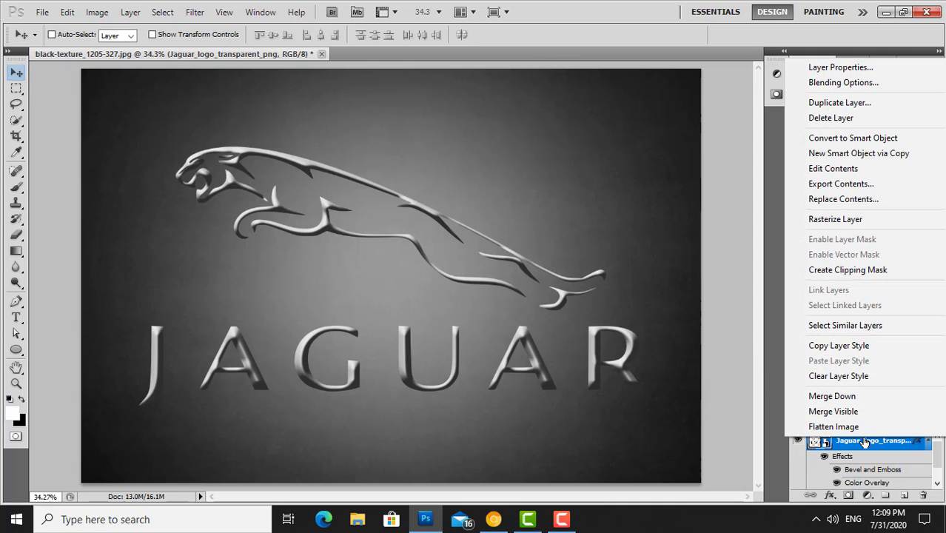
left_click(852, 138)
right_click(902, 442)
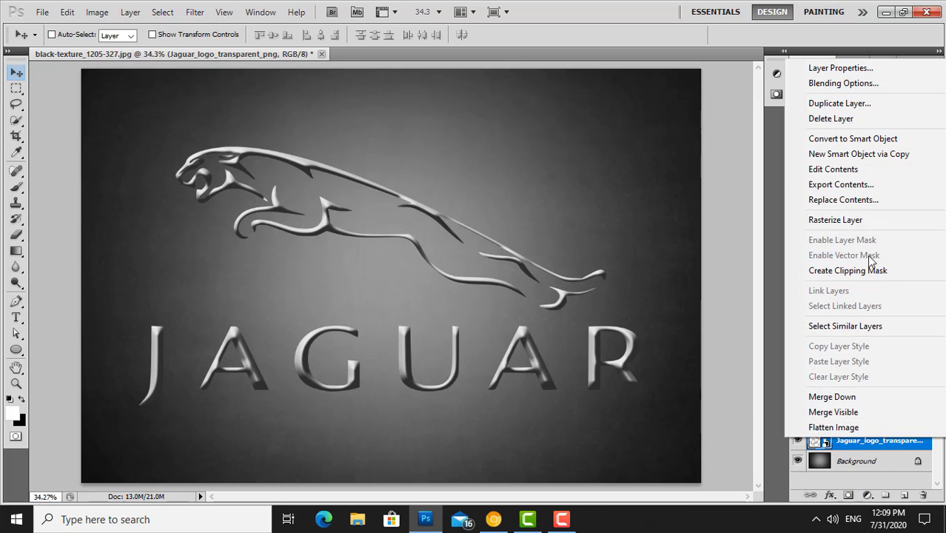
left_click(841, 83)
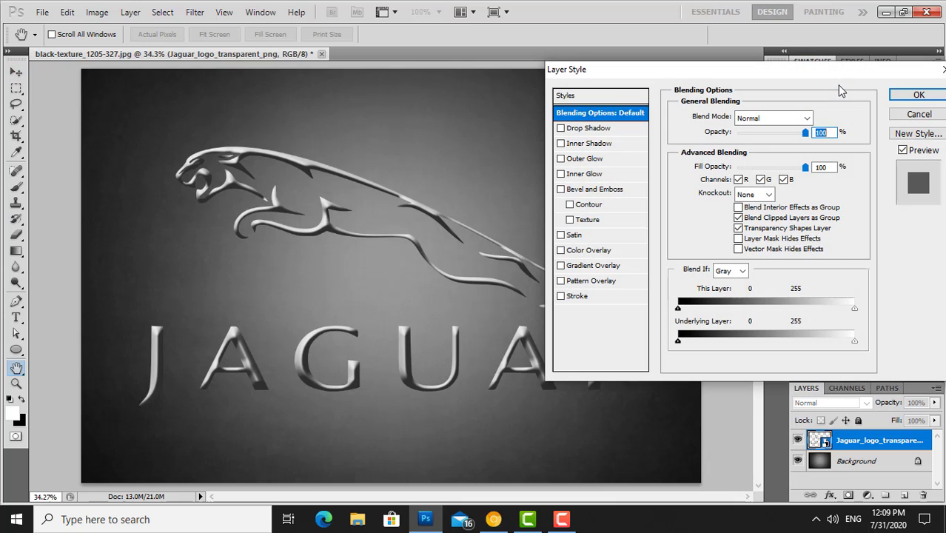
Enable Bevel and Emboss as an Outer Bevel with size 7 px.
left_click(613, 189)
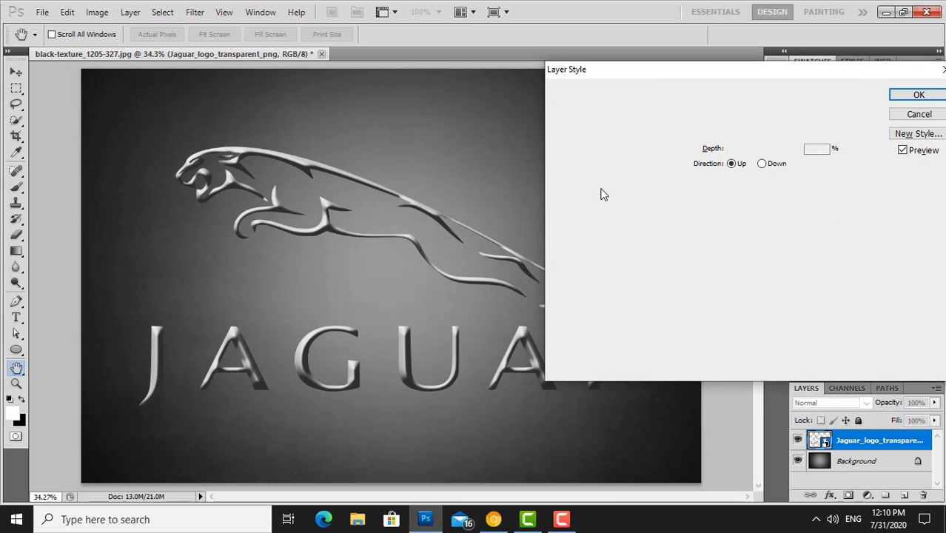
left_click(784, 119)
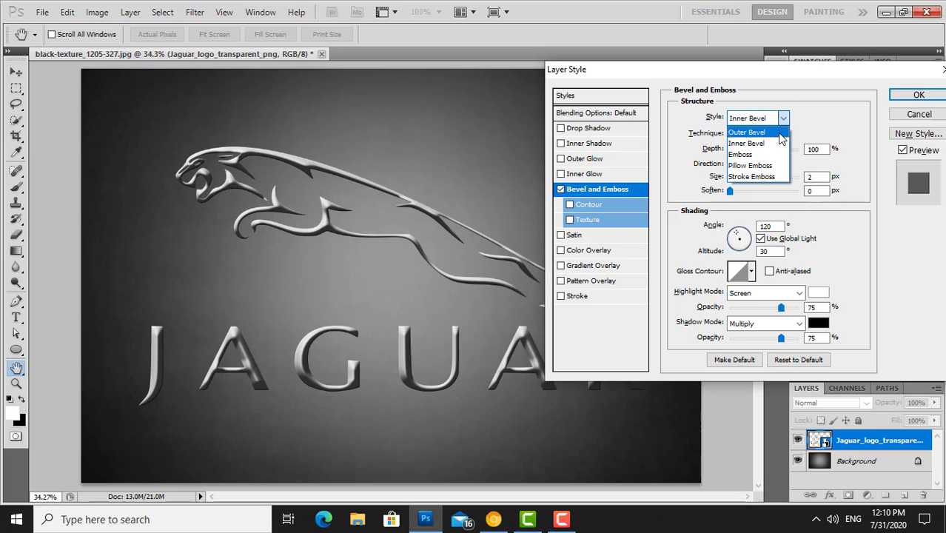
left_click(779, 132)
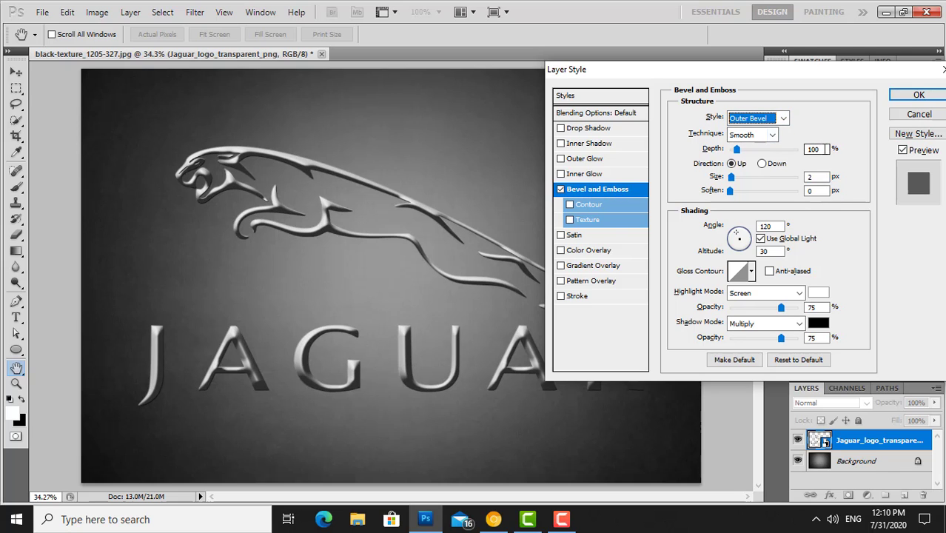
left_click(818, 177)
type("8")
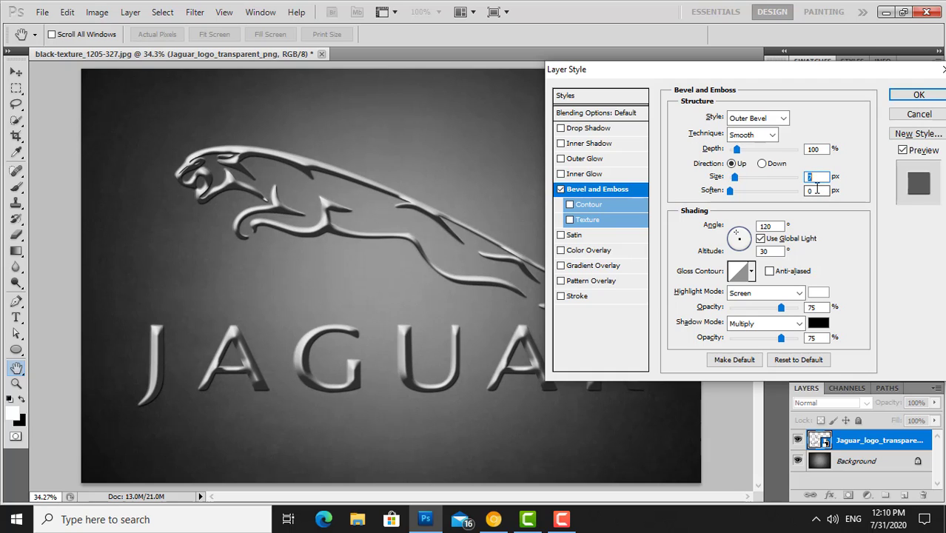
left_click(814, 190)
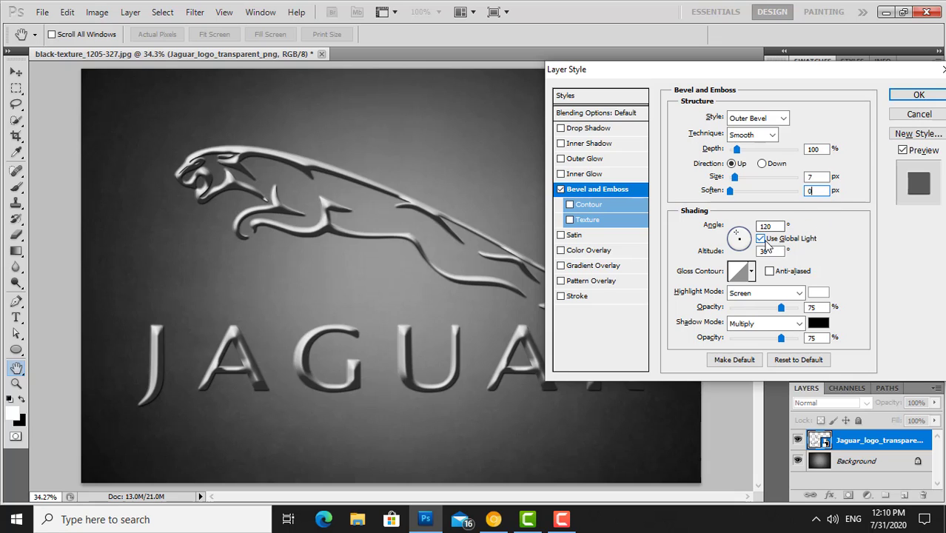
Turn off Use Global Light and apply the Ring - Double gloss contour.
left_click(788, 239)
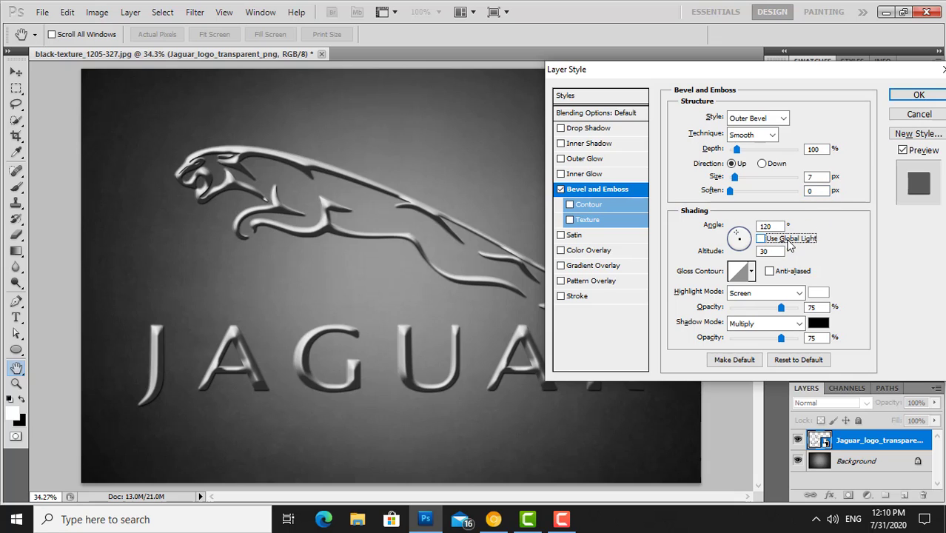
left_click(751, 272)
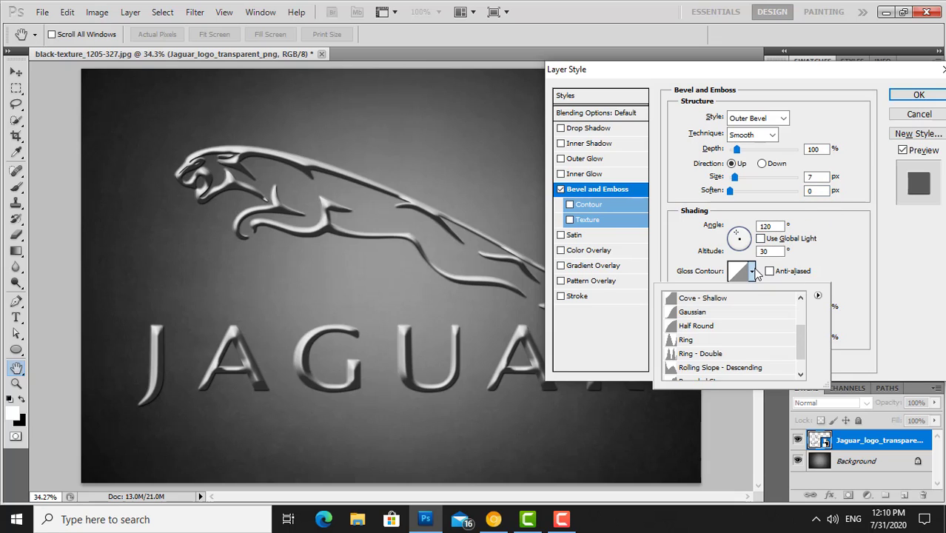
left_click(802, 376)
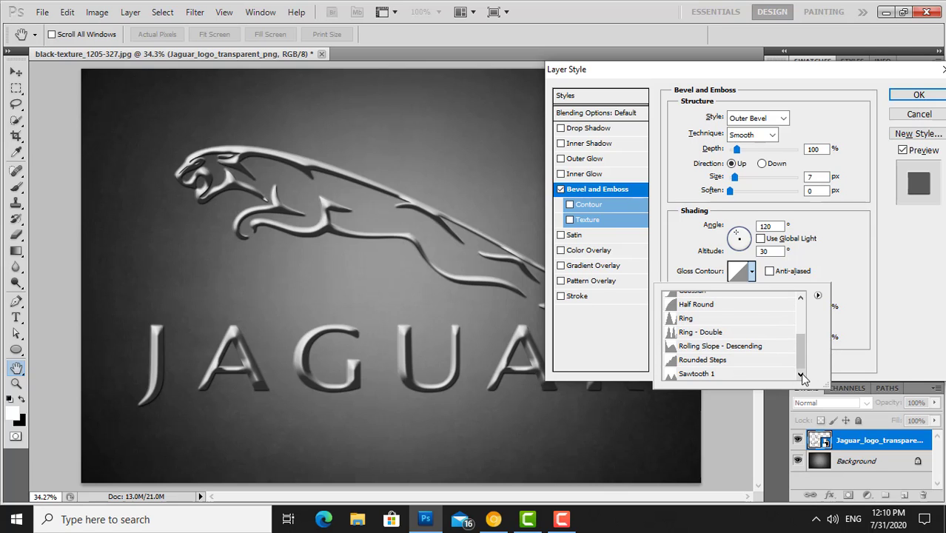
left_click(694, 333)
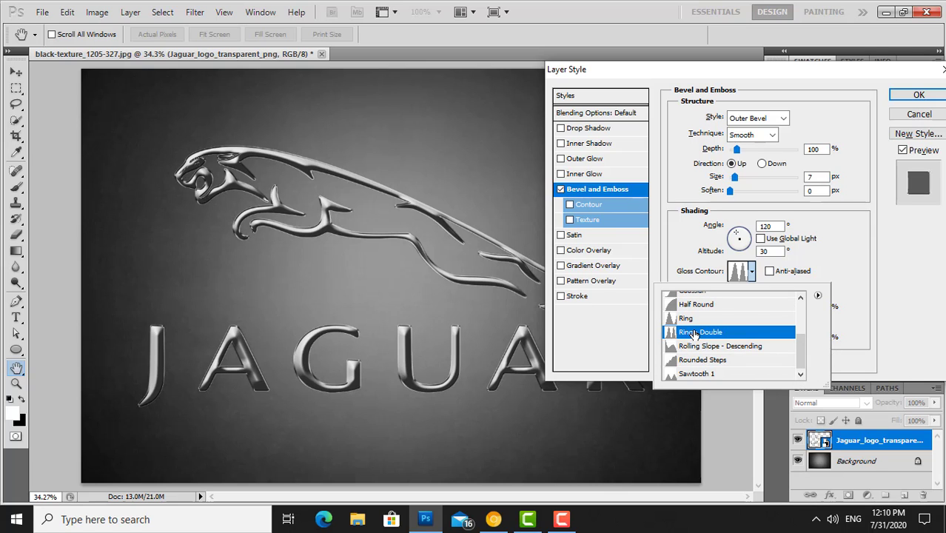
left_click(851, 260)
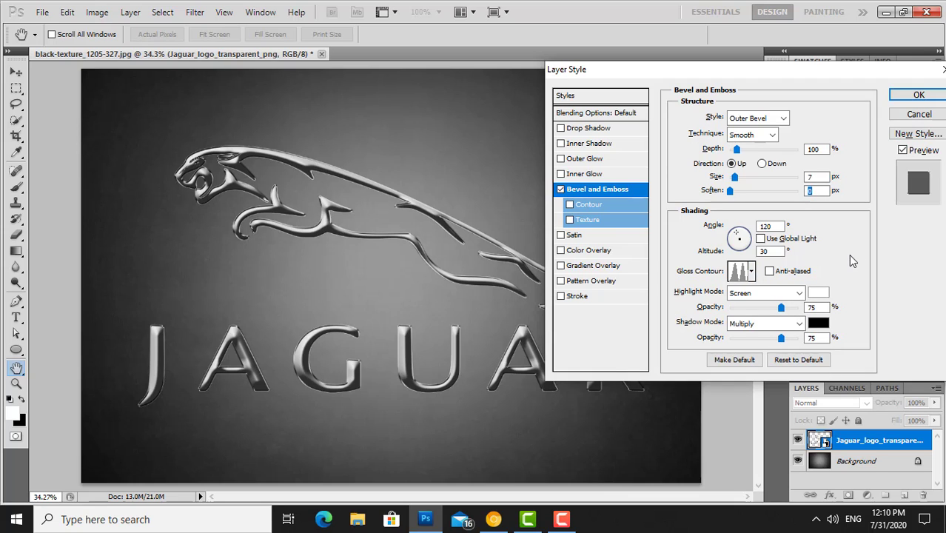
key("alt")
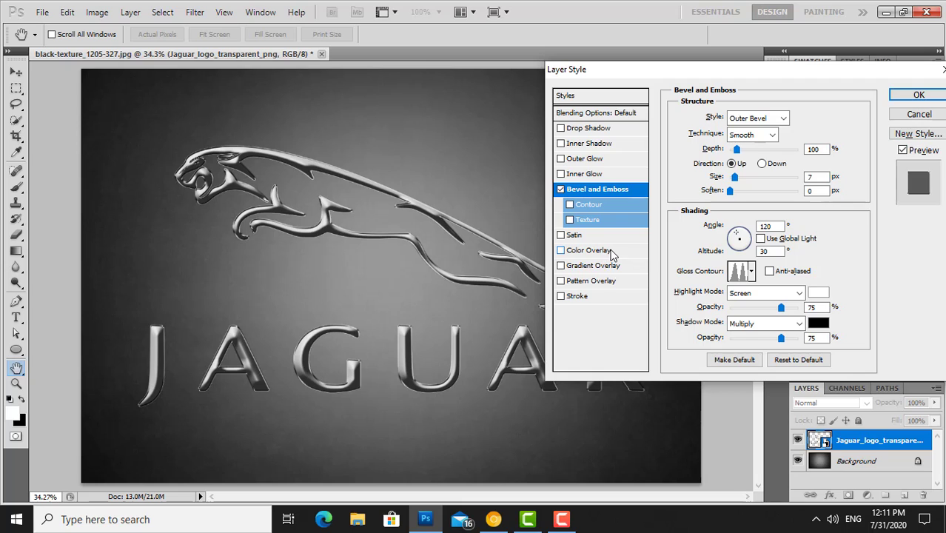
Add a white Softer Inner Glow with choke 10% and size 7 px.
left_click(585, 174)
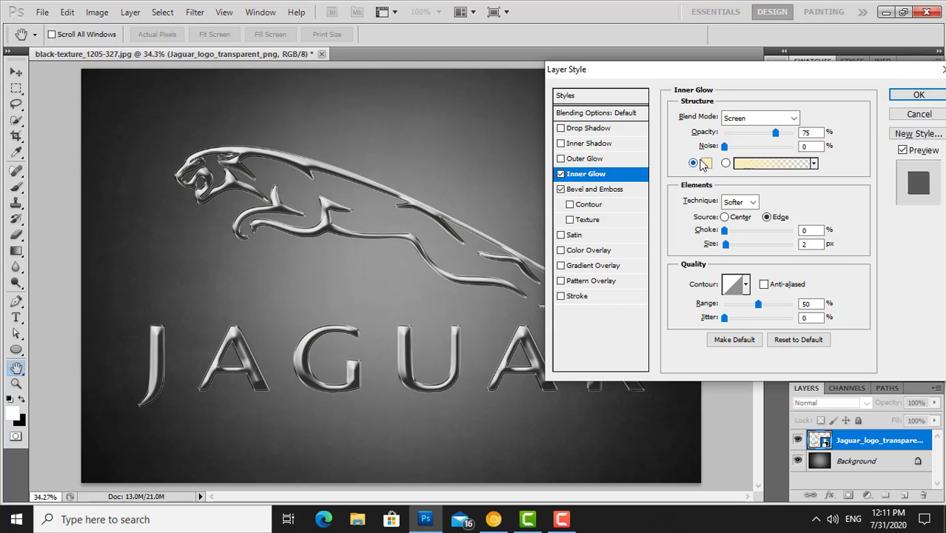
left_click(706, 163)
left_click(572, 224)
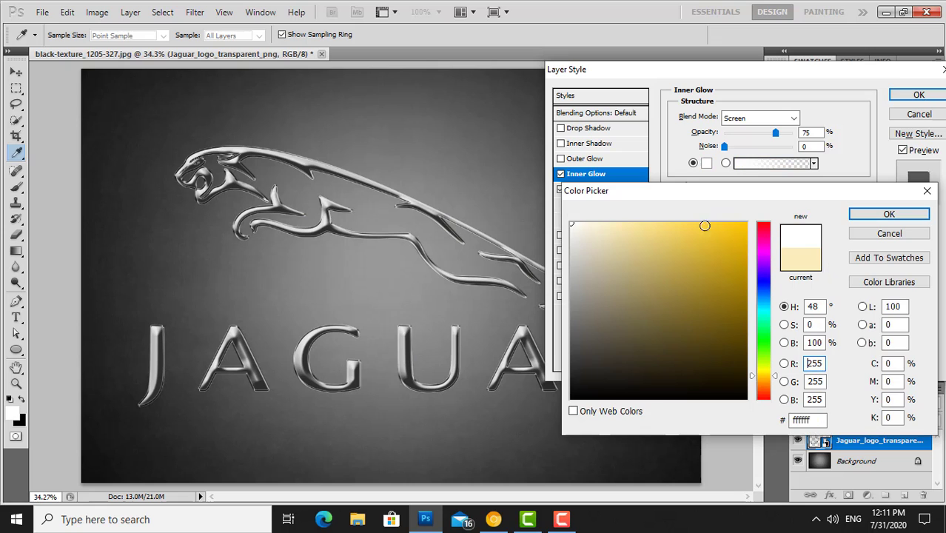
left_click(873, 216)
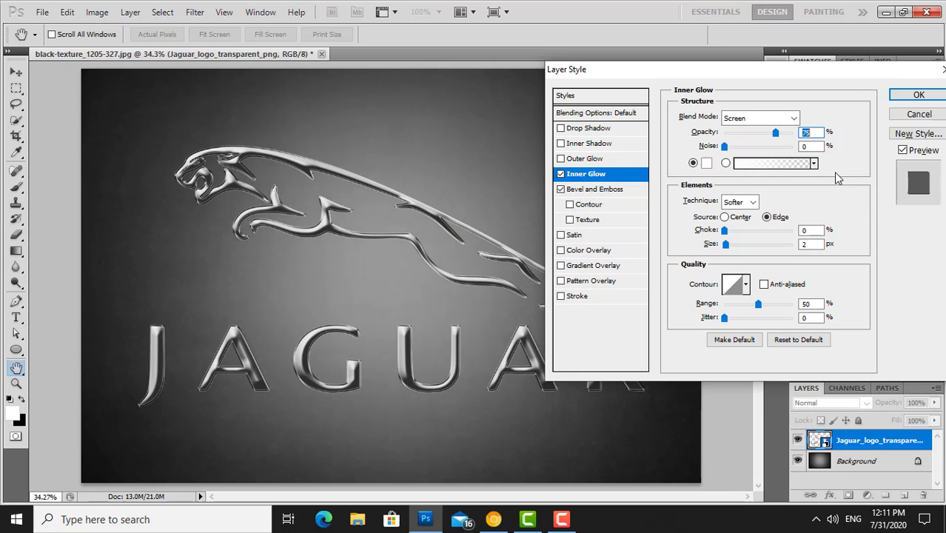
left_click(755, 205)
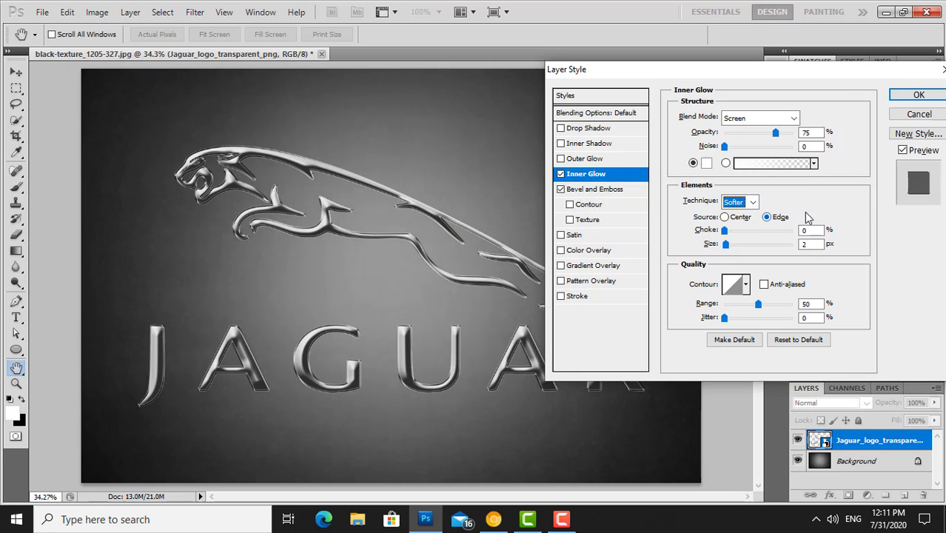
key("Tab")
key("Tab")
type("10")
key("Tab")
type("7")
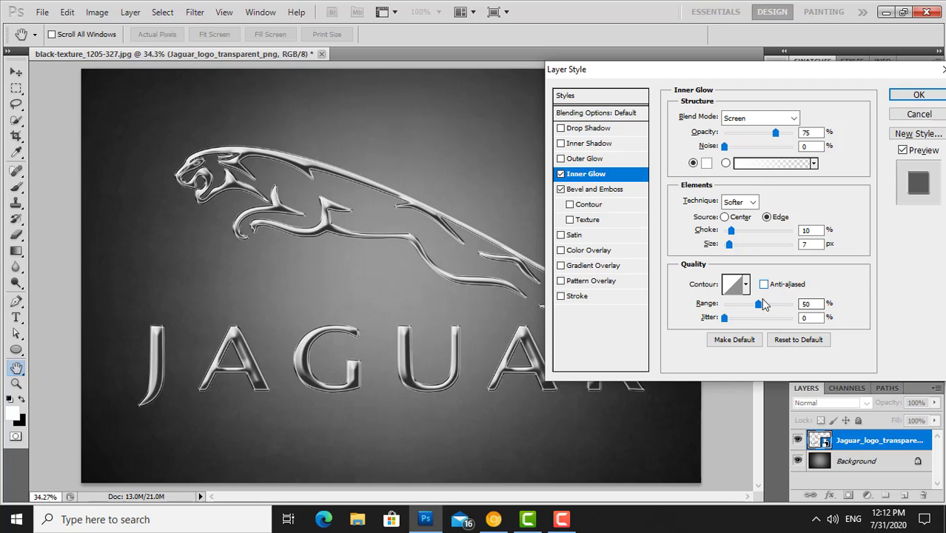
left_click(787, 347)
Add a Gradient Overlay in Color Burn mode at 60% opacity.
left_click(582, 268)
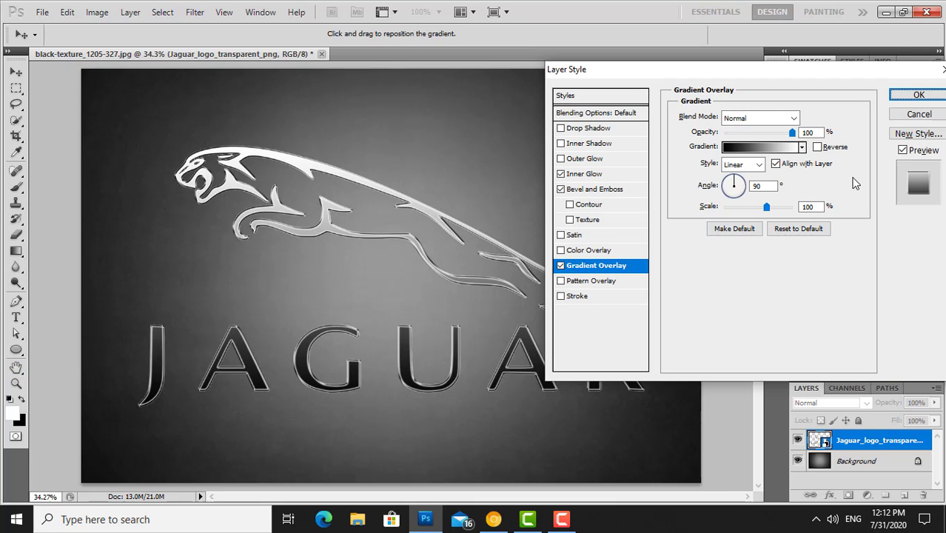
left_click(778, 125)
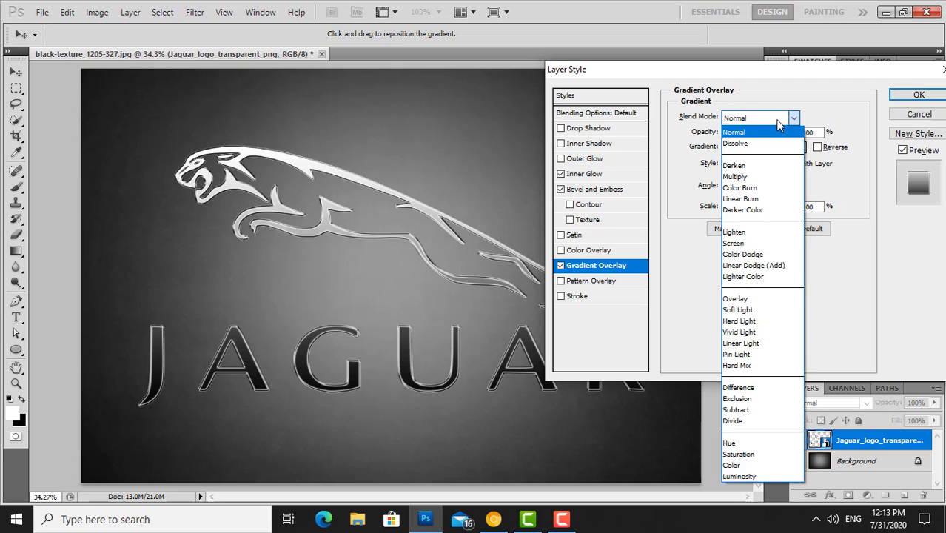
left_click(775, 189)
type("6")
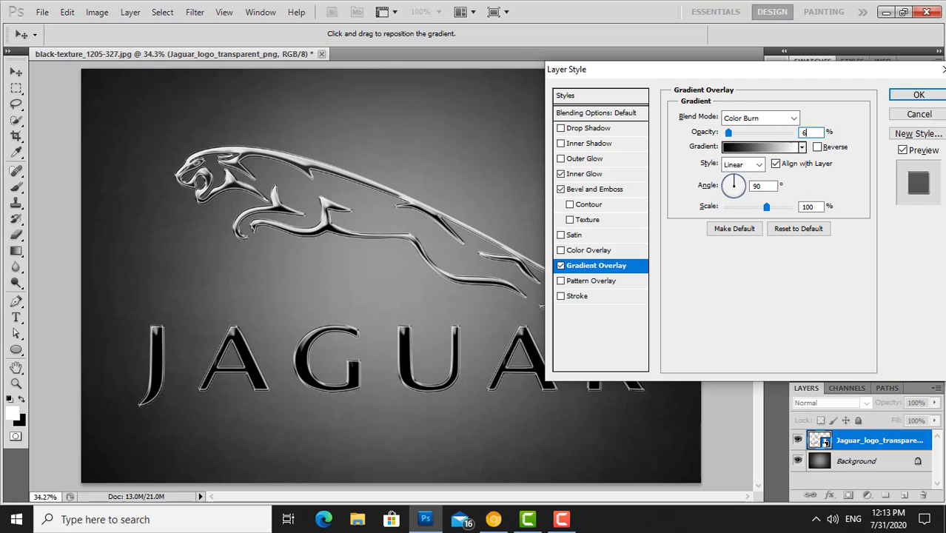
type("0")
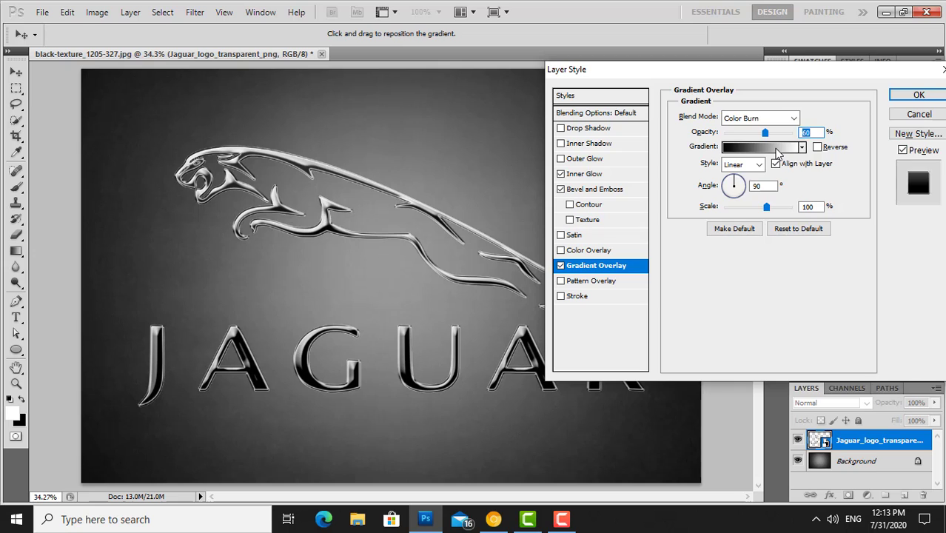
Build a black-white-black gradient with the white stop in the middle and a black end stop.
left_click(777, 146)
left_click(716, 109)
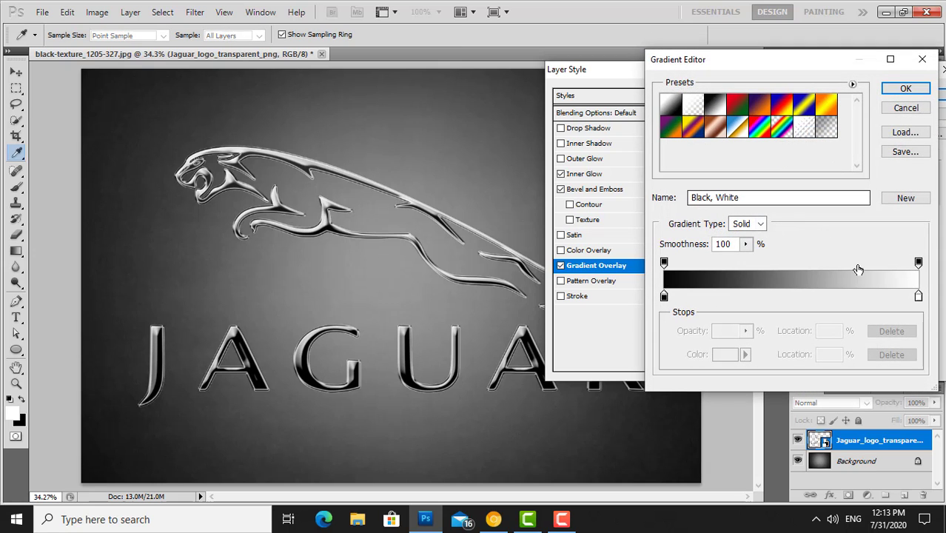
left_click_drag(919, 297, 790, 295)
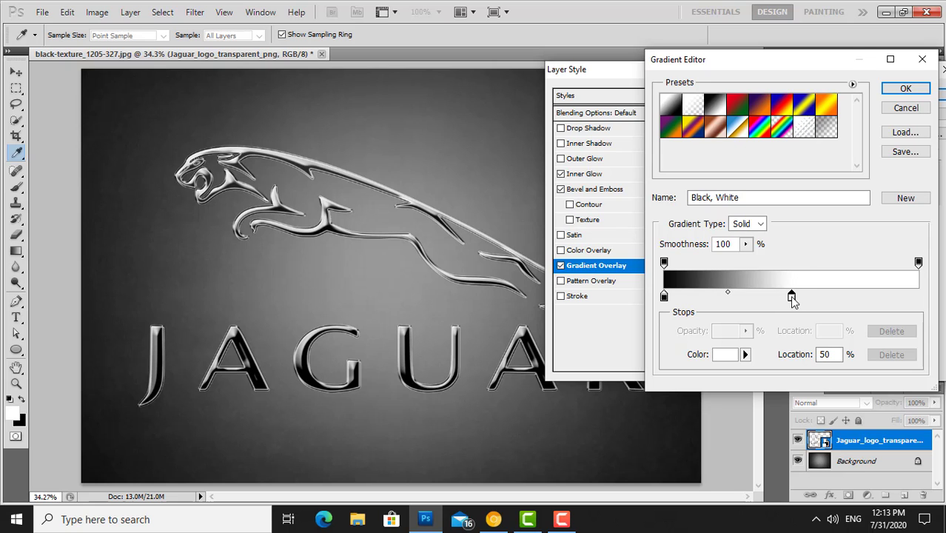
left_click(918, 298)
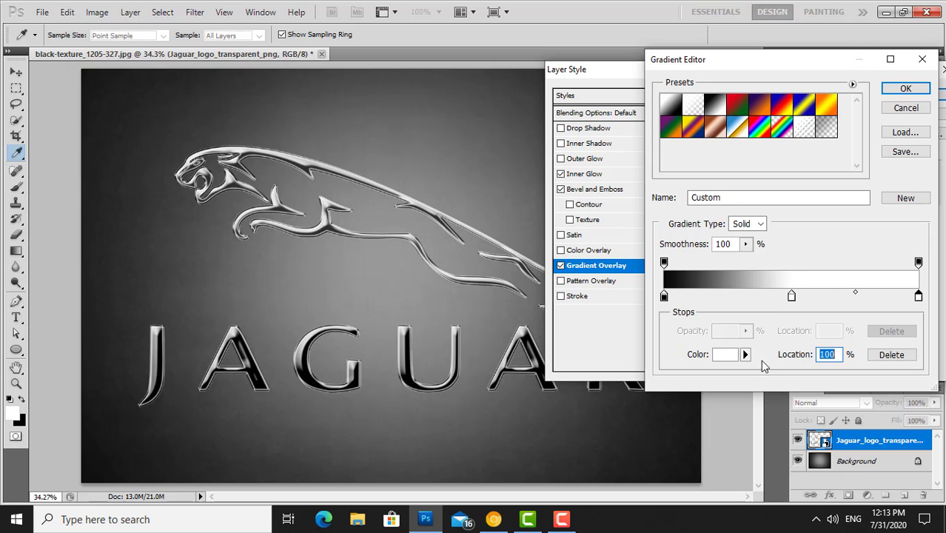
left_click(728, 358)
left_click_drag(711, 370, 572, 399)
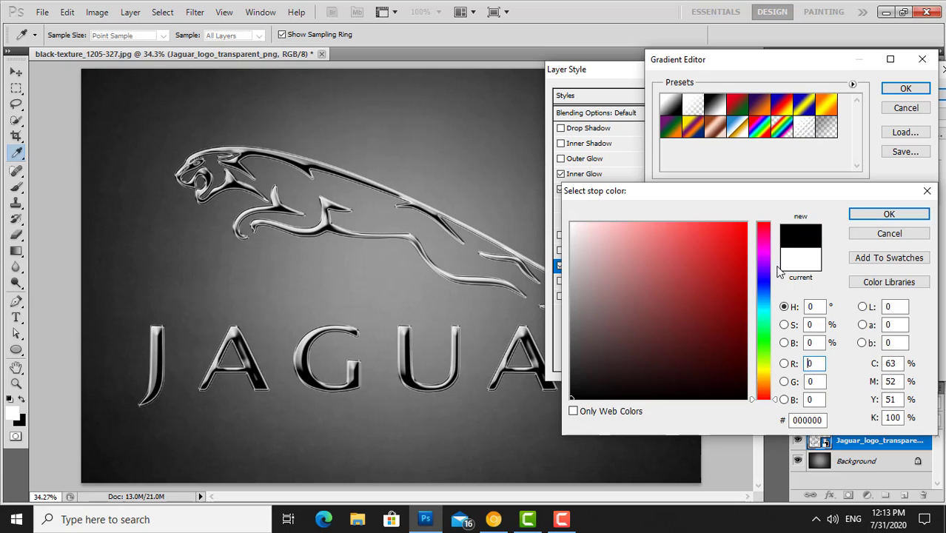
left_click(891, 213)
left_click(904, 89)
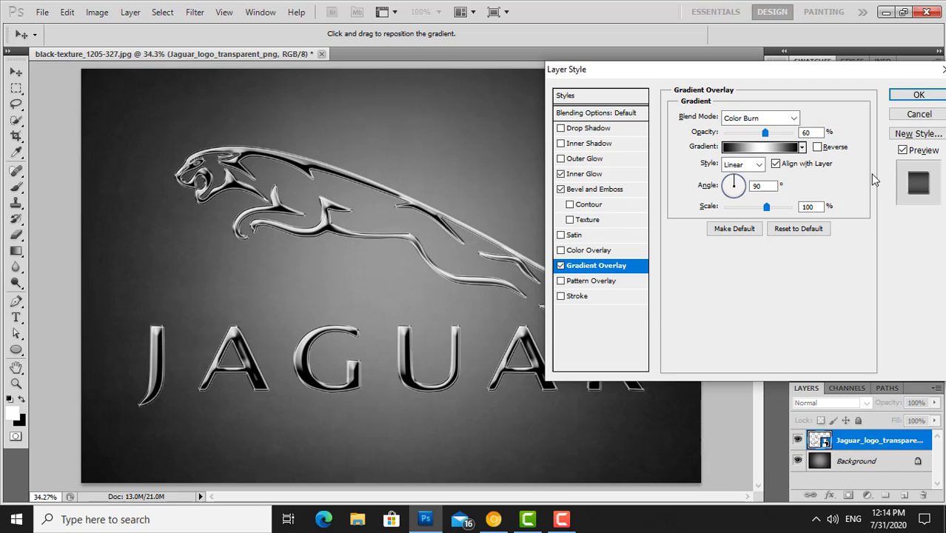
Add a Drop Shadow at 50% opacity with 14 px distance and size, then apply all effects.
left_click(591, 128)
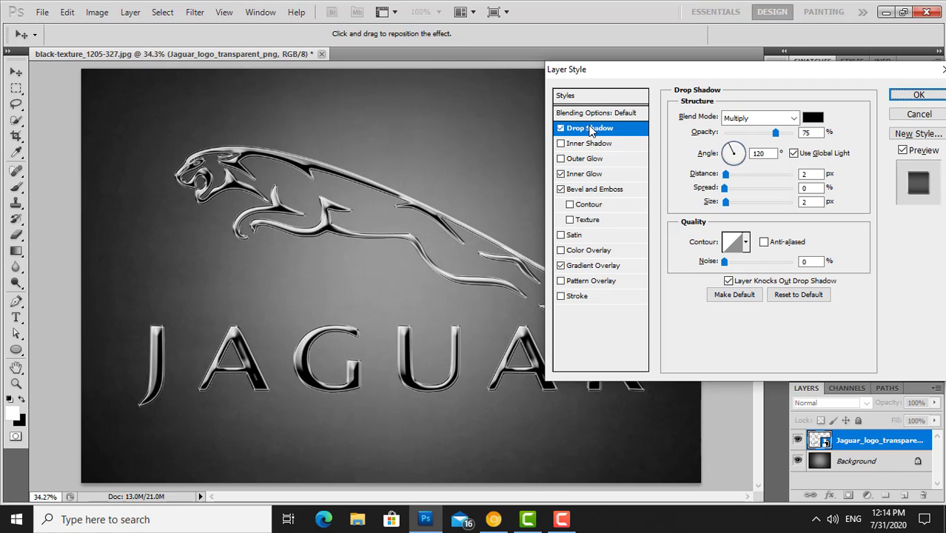
left_click(807, 133)
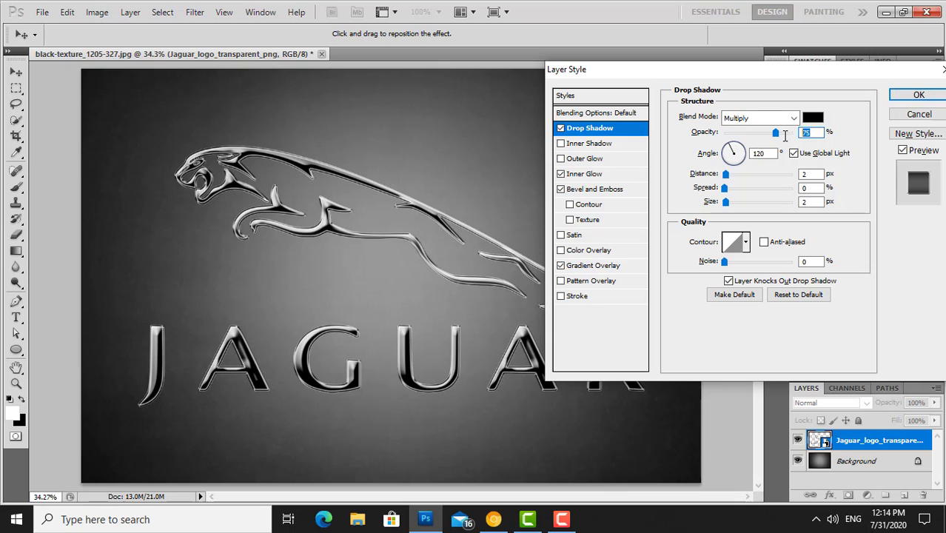
type("50")
key("Tab")
key("Tab")
type("1")
type("4")
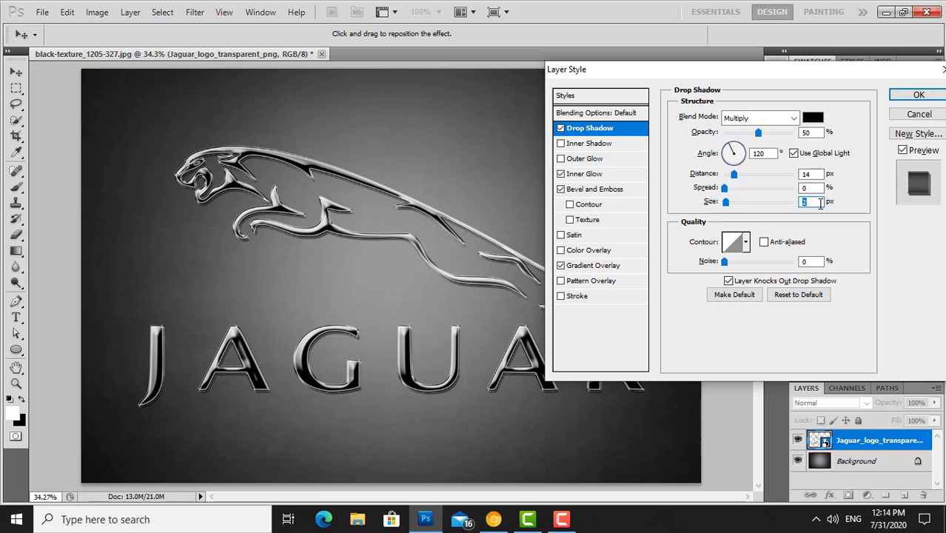
type("14")
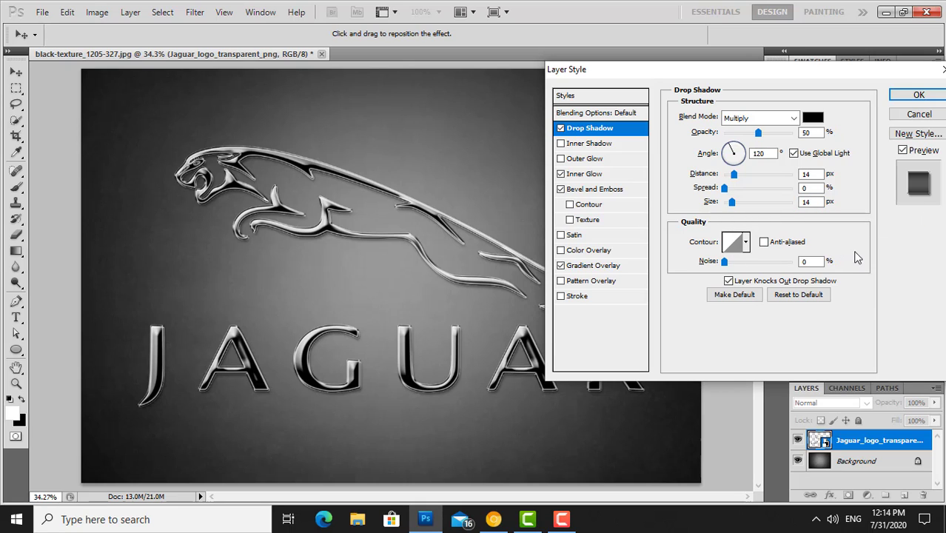
left_click(905, 98)
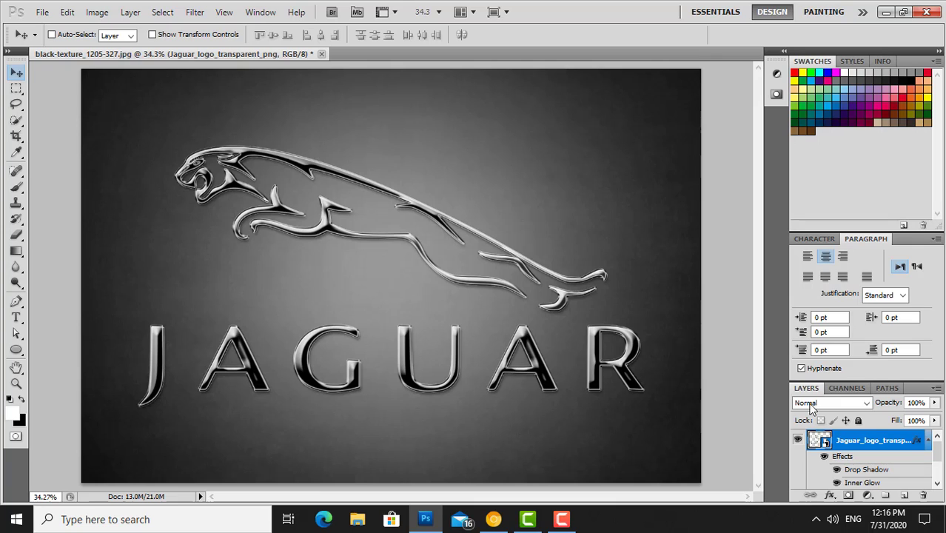
Add a Curves adjustment layer with a wavy curve, points near 30→162 and 183→14.
left_click(929, 440)
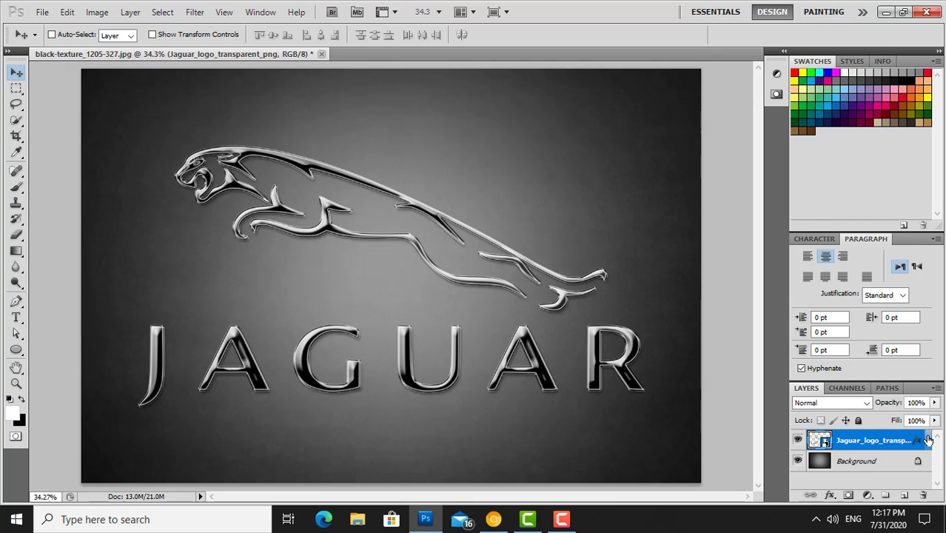
left_click(869, 495)
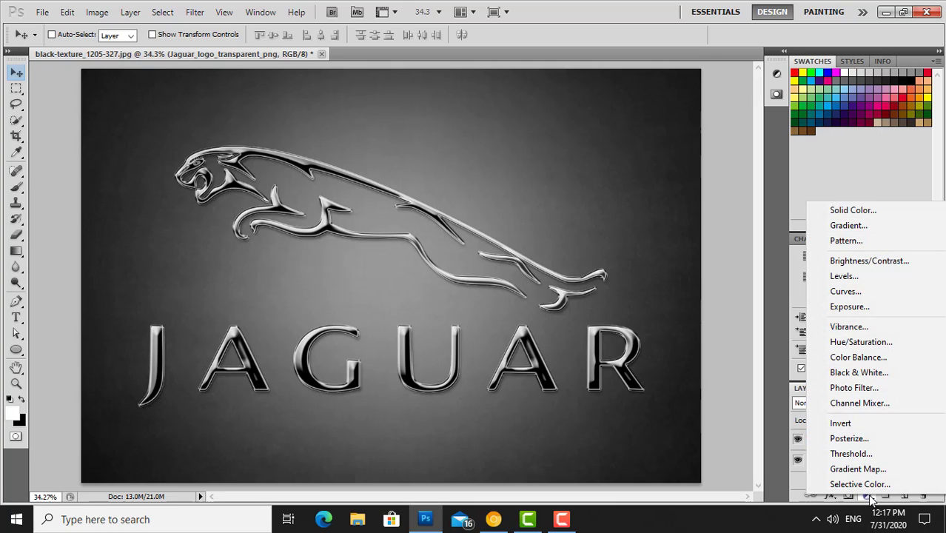
left_click(888, 293)
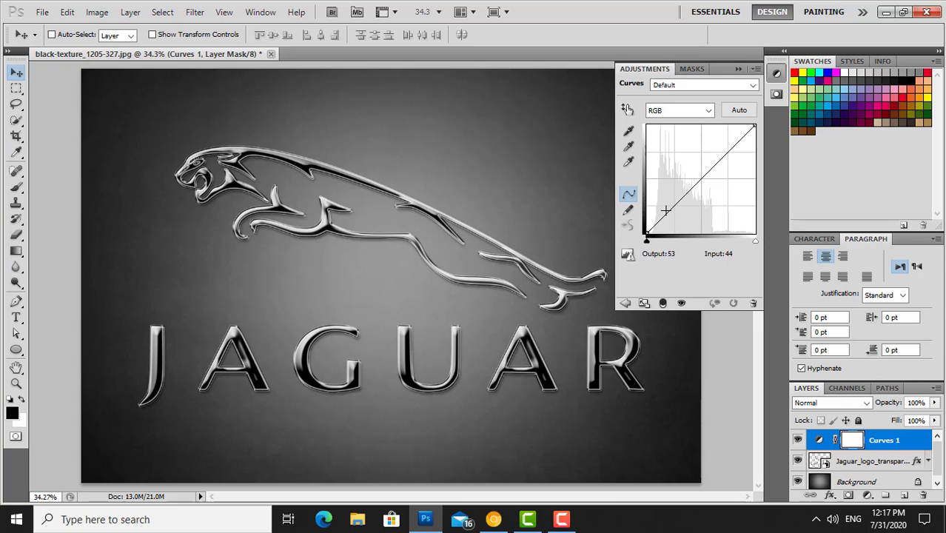
left_click_drag(666, 213, 656, 173)
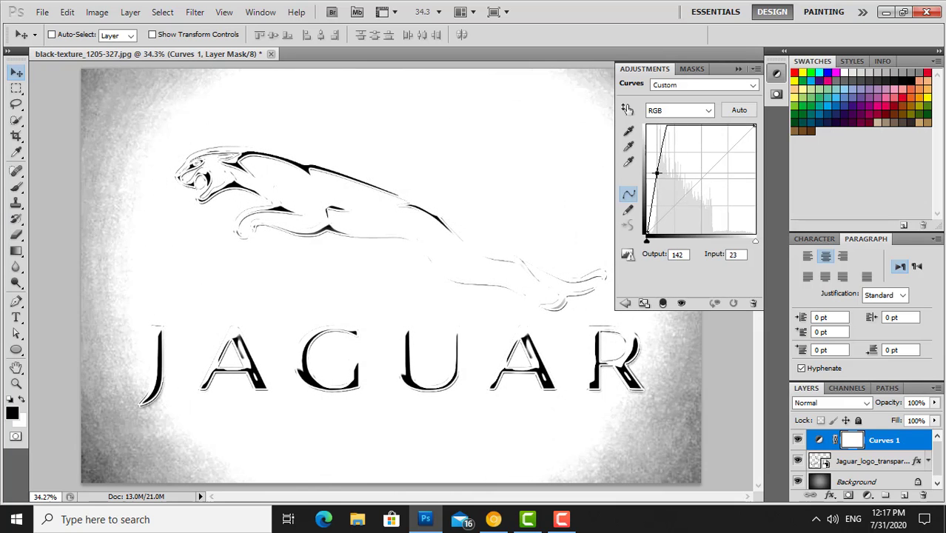
left_click_drag(701, 127, 725, 226)
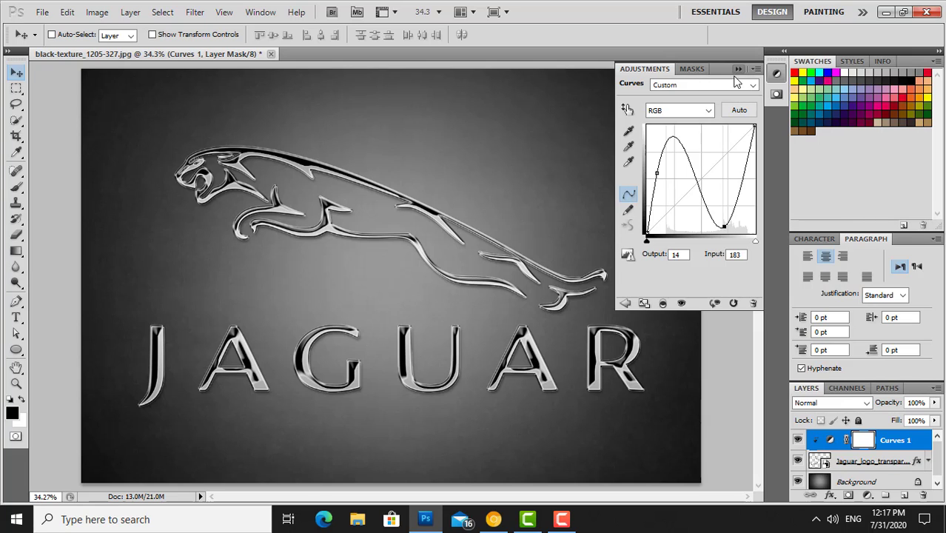
mouse_move(657, 174)
left_mouse_down()
mouse_move(663, 181)
mouse_move(659, 165)
left_mouse_up()
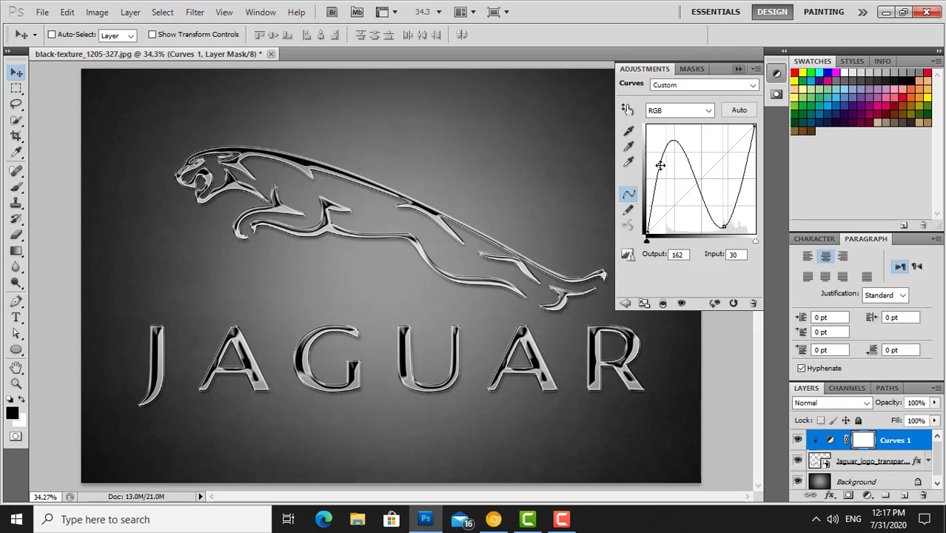
Duplicate Curves 1, clip the copy to the layer below, and try different opacities.
key("ctrl+j")
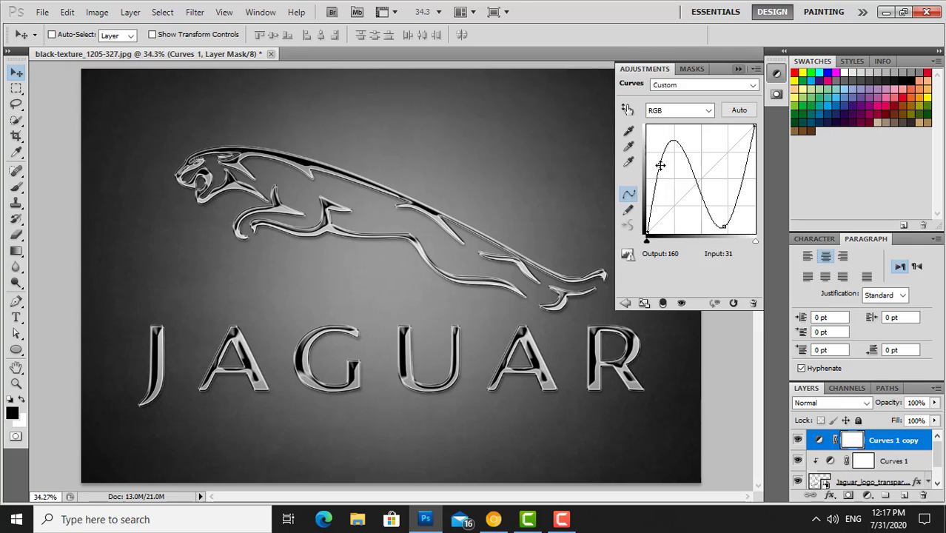
key("ctrl+alt+g")
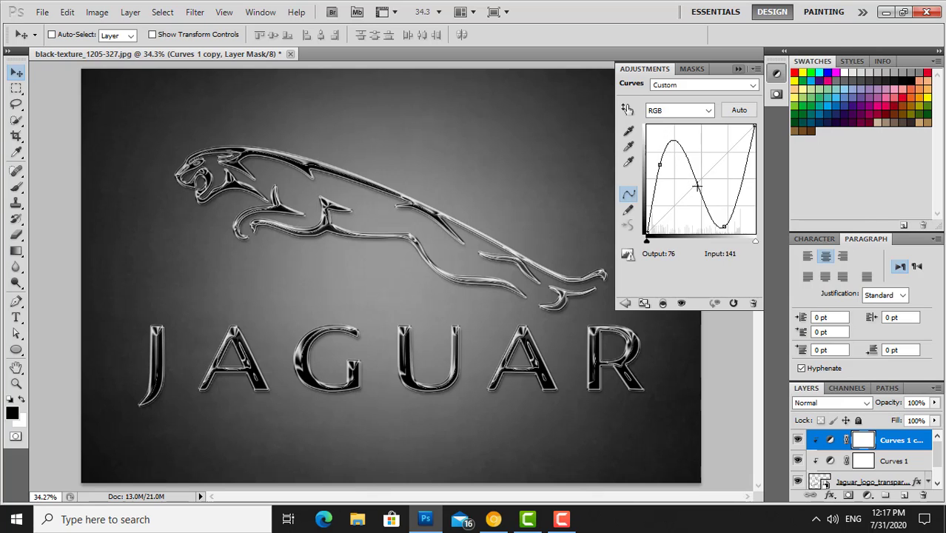
left_click_drag(694, 187, 706, 171)
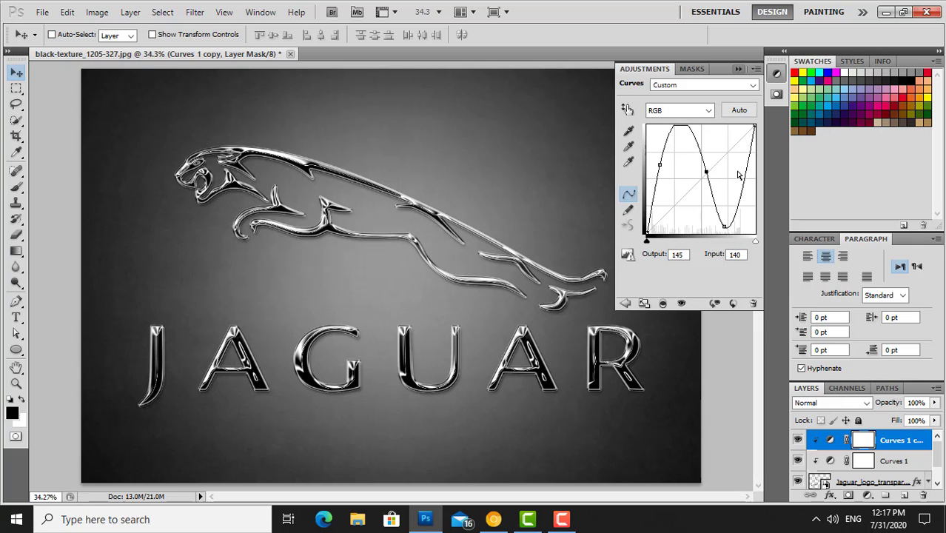
left_click(935, 403)
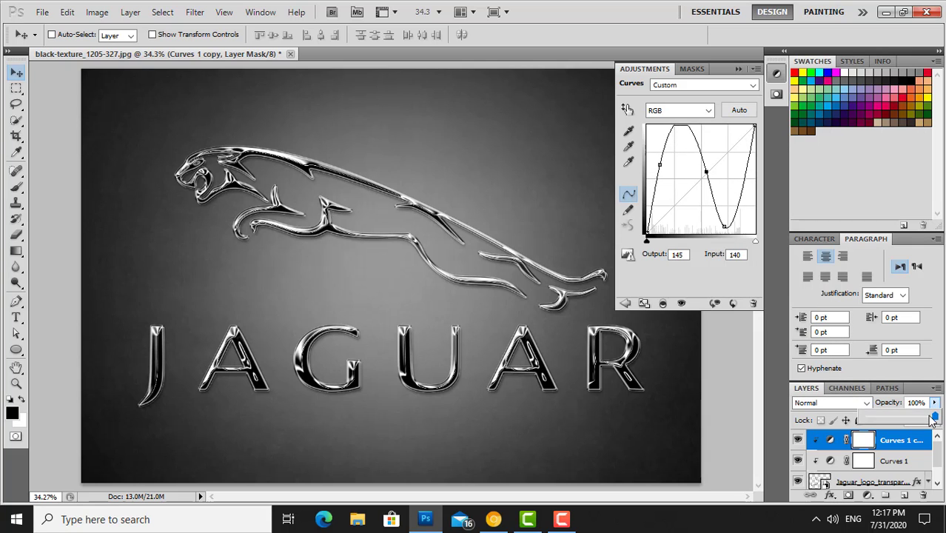
left_click_drag(936, 419, 890, 420)
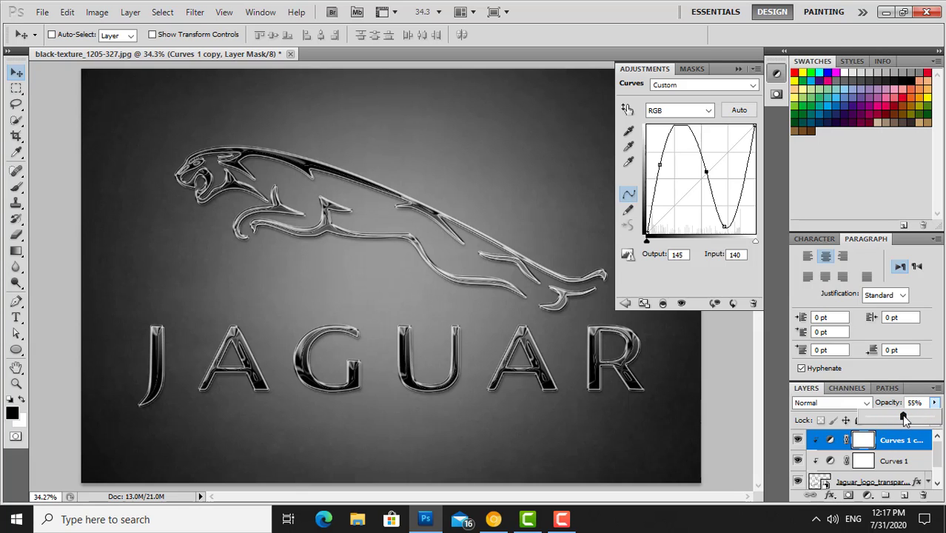
left_click_drag(902, 415, 941, 420)
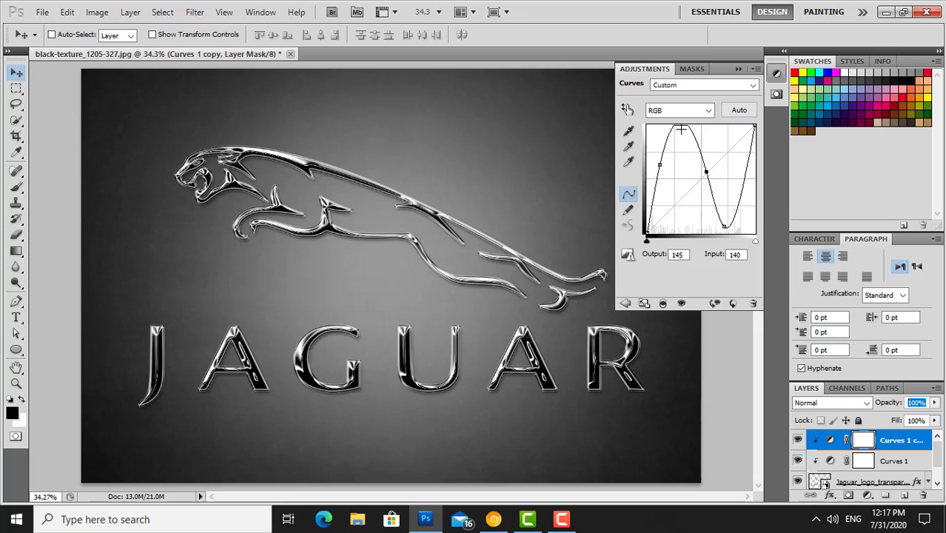
Reshape the copy's curve peak and low point for deeper chrome reflections.
left_click_drag(681, 129, 683, 137)
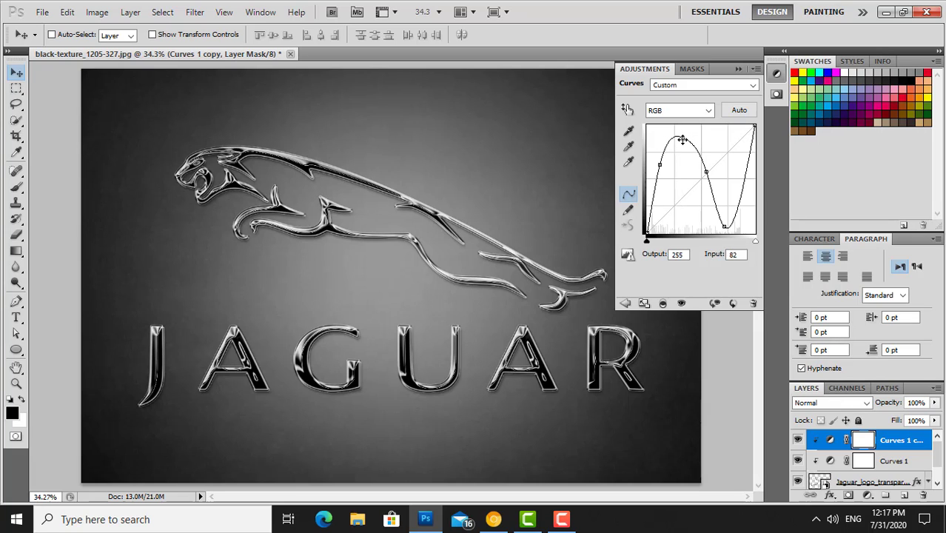
left_click_drag(726, 225, 731, 207)
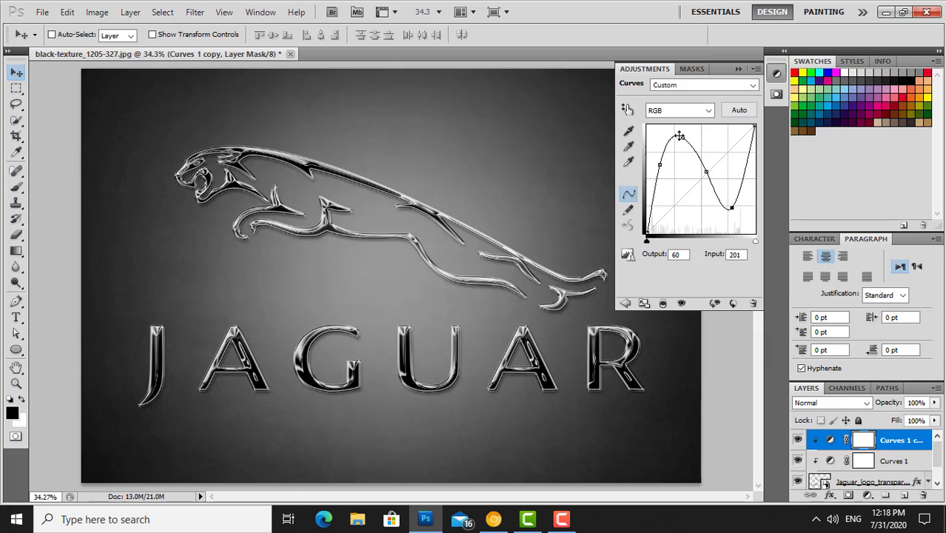
mouse_move(682, 138)
left_mouse_down()
mouse_move(663, 184)
mouse_move(652, 163)
left_mouse_up()
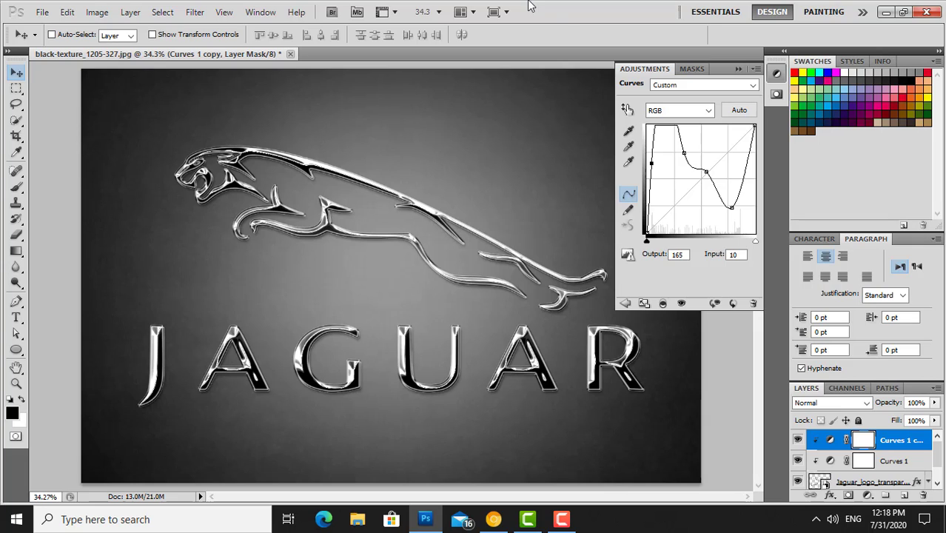
left_click(749, 69)
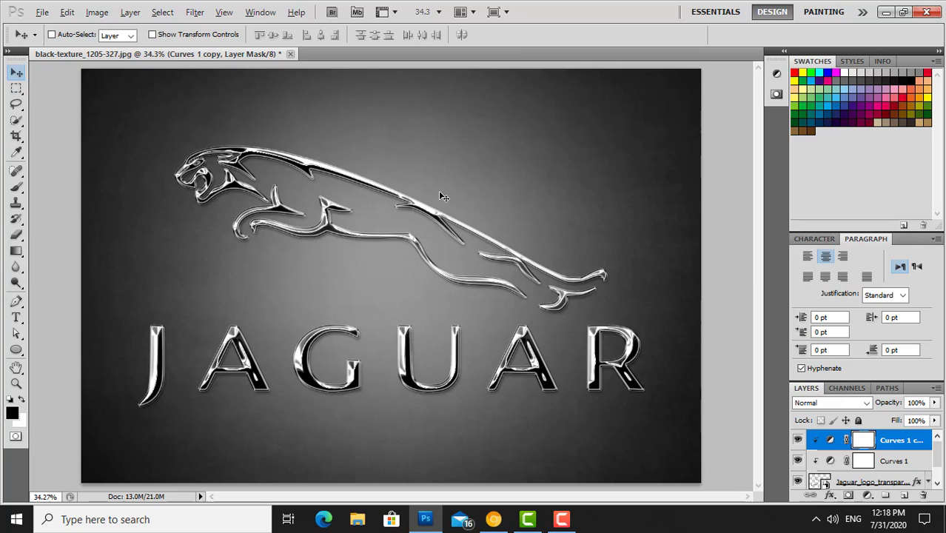
Stamp all visible layers into a new layer and start a 105mm Prime Lens Flare.
key("ctrl+alt+shift+e")
key("x")
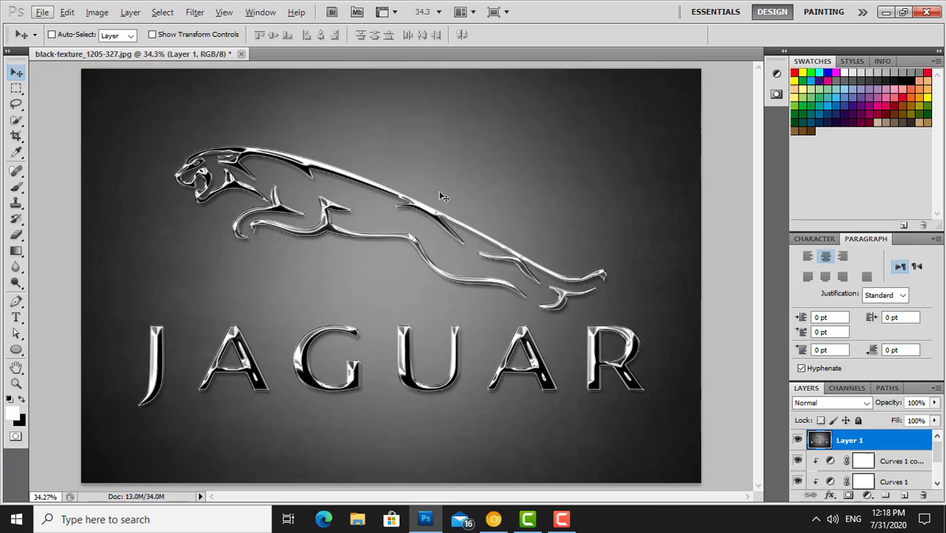
left_click(196, 12)
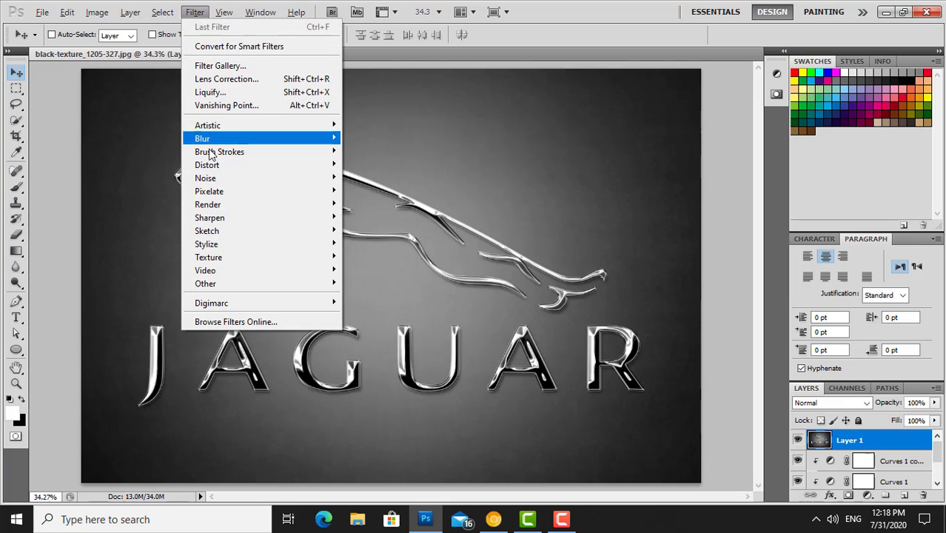
mouse_move(208, 205)
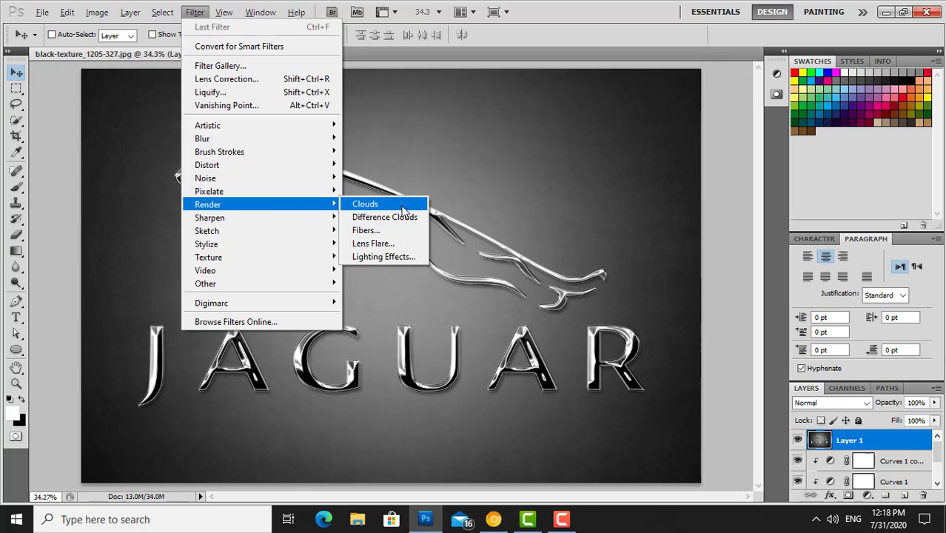
left_click(399, 249)
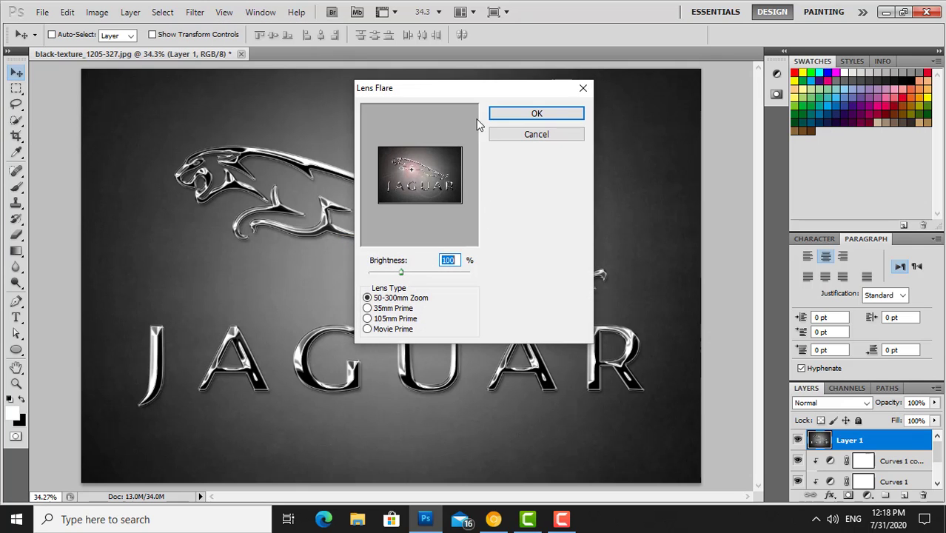
left_click_drag(472, 87, 652, 77)
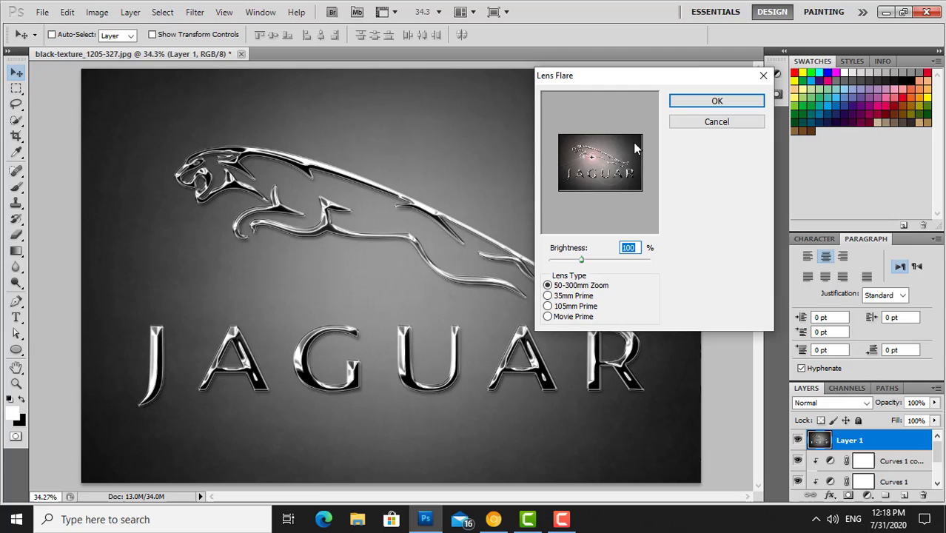
left_click(548, 305)
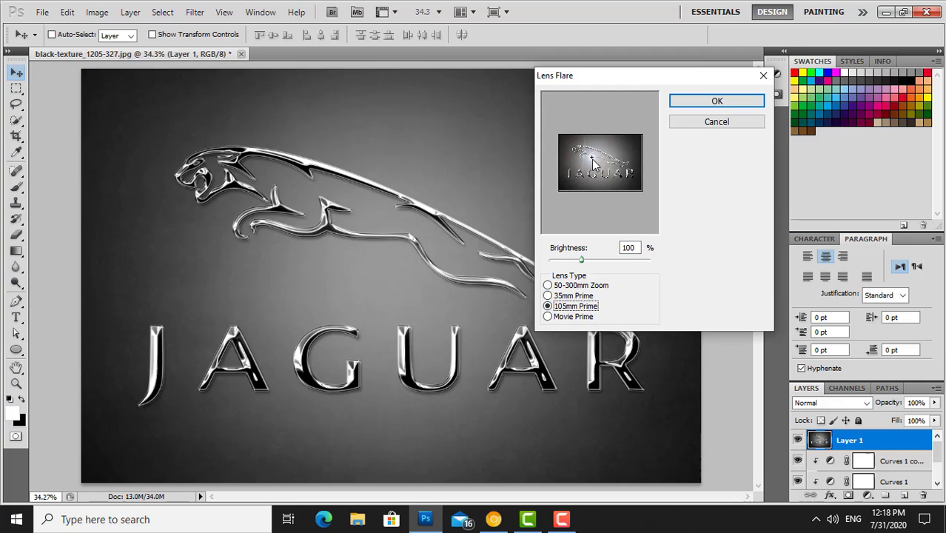
Set flare brightness to 60%, position it near the letter J, and apply it.
left_click_drag(591, 157, 585, 179)
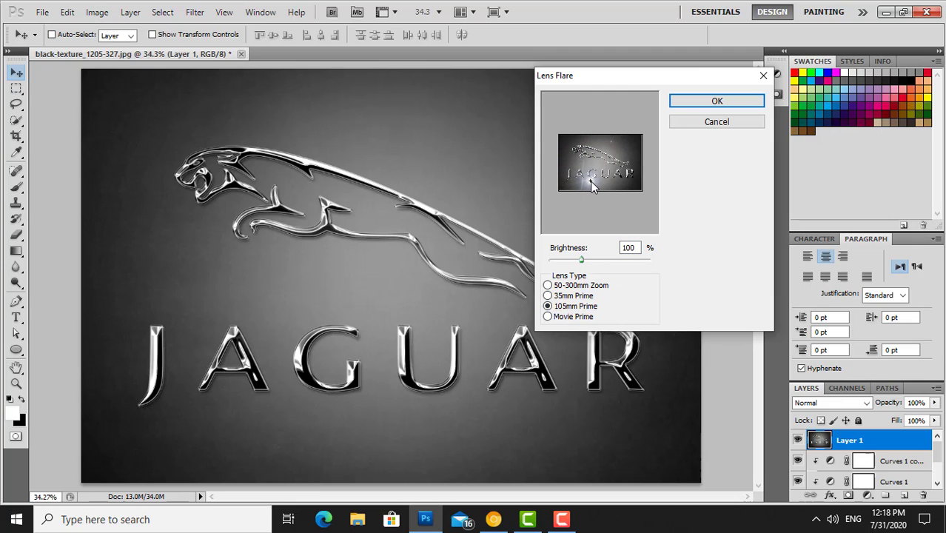
left_click(590, 180)
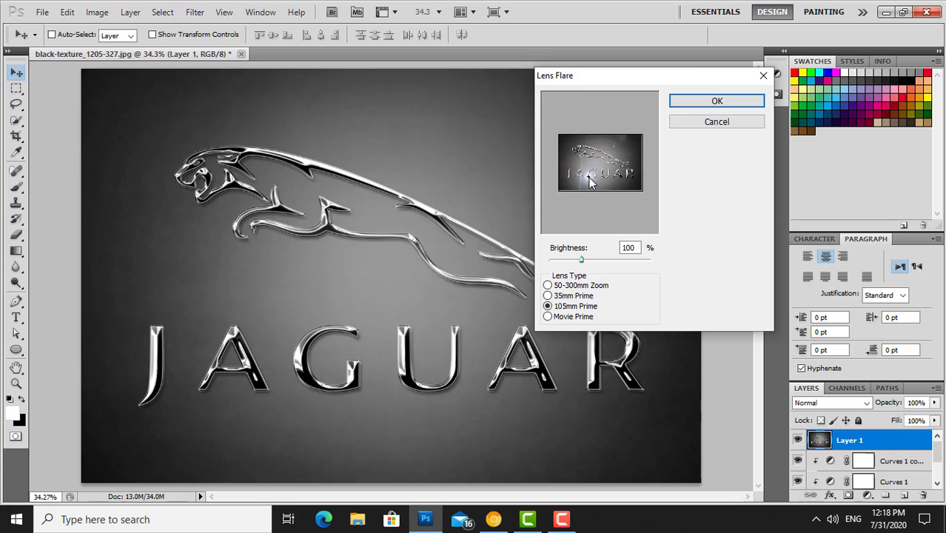
double_click(630, 250)
type("60")
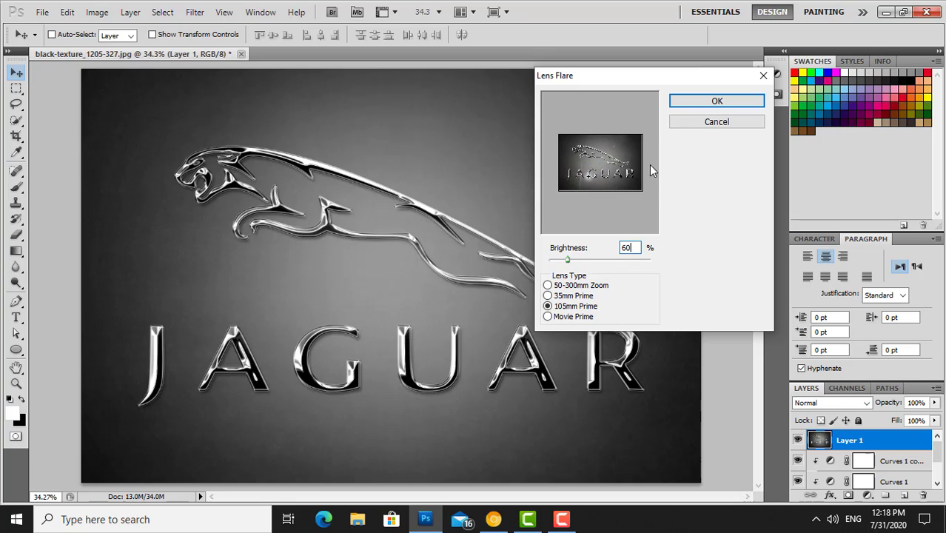
left_click(582, 174)
left_click_drag(579, 172, 587, 153)
left_click_drag(577, 166, 587, 176)
left_click(686, 103)
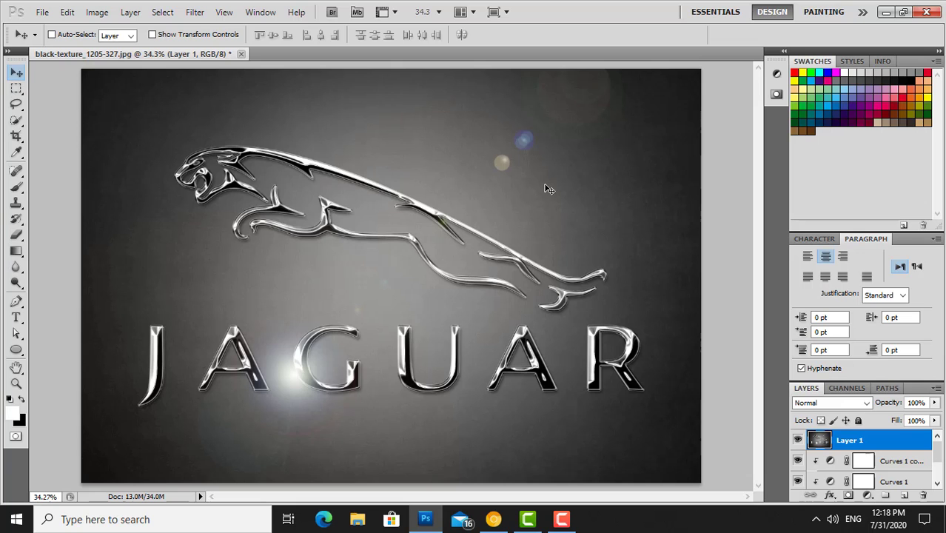
Switch to full-screen mode on black and zoom in on the finished chrome Jaguar artwork.
key("f")
key("f")
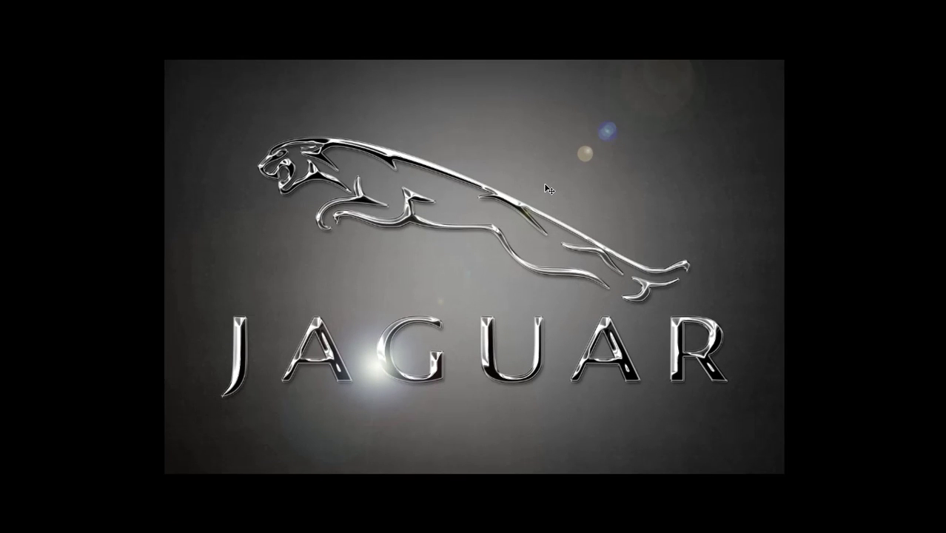
key("ctrl+plus")
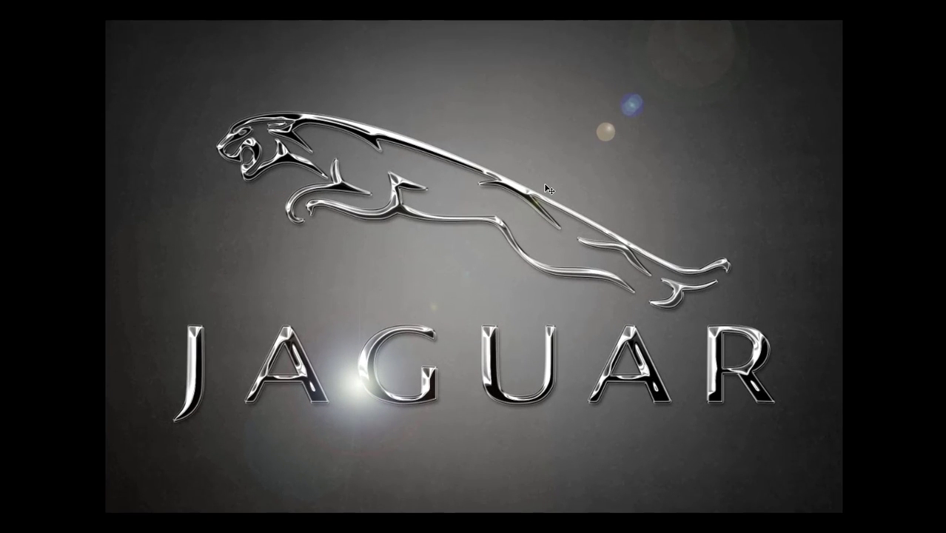